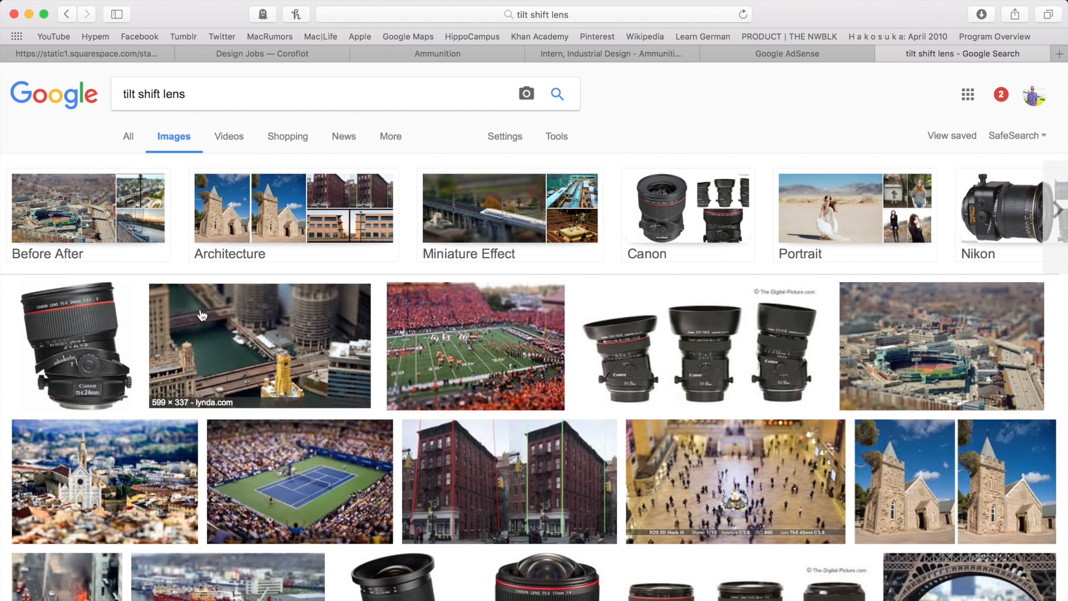
Preview several tilt-shift lens product images and the miniature-looking stadium photo in the image results.
click(72, 337)
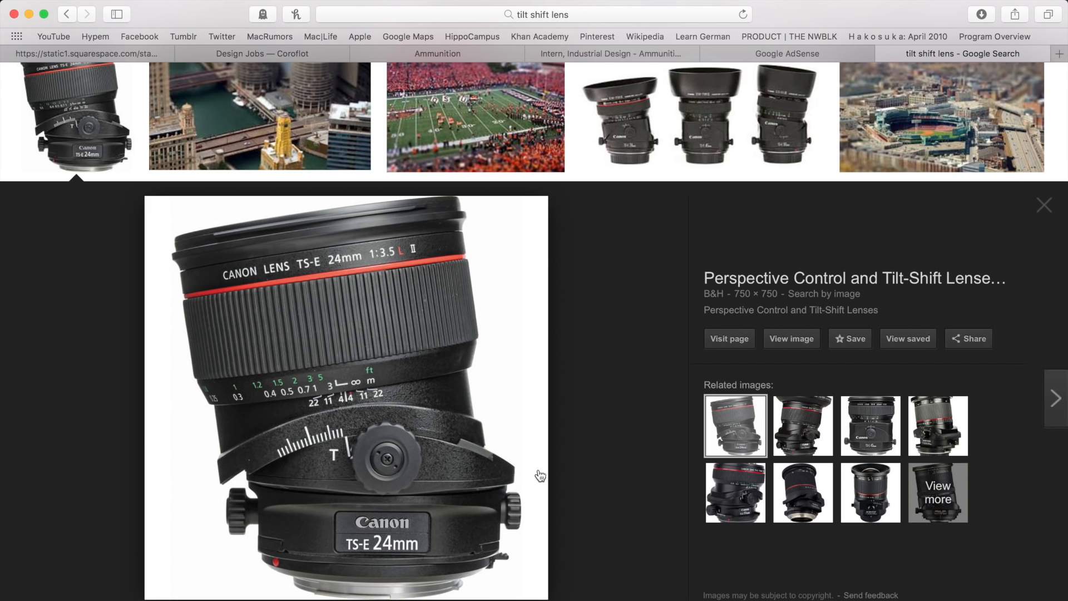
click(808, 427)
click(803, 477)
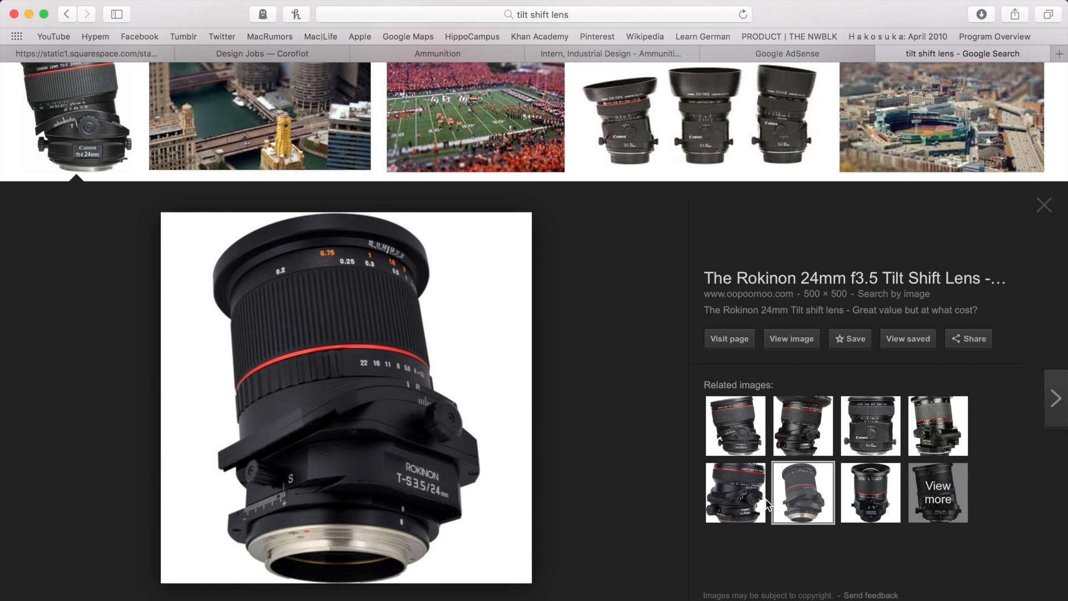
click(751, 504)
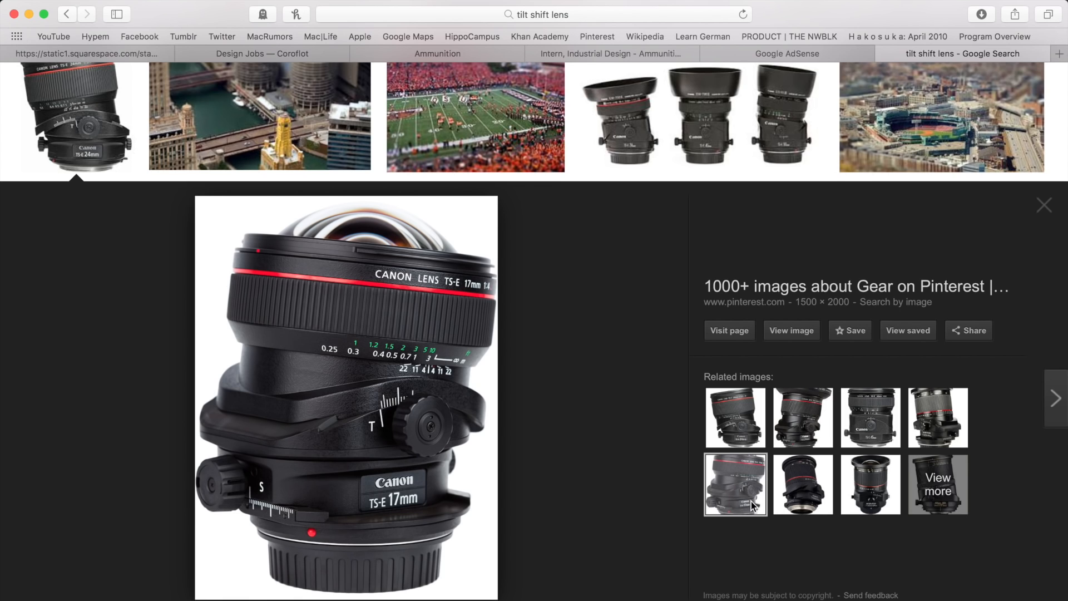
scroll(753, 505, up, 1)
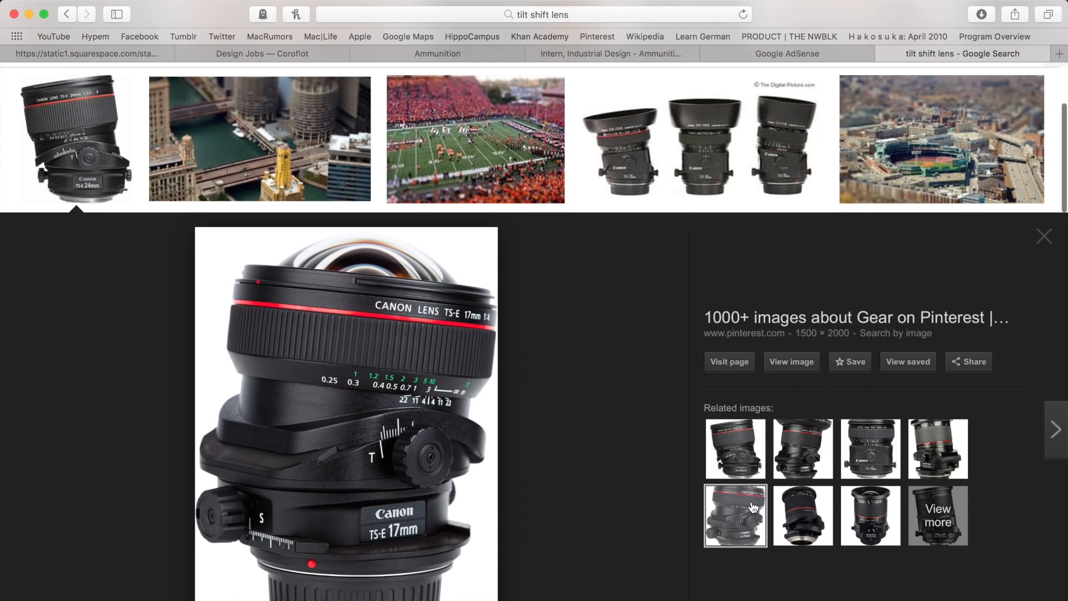
click(872, 198)
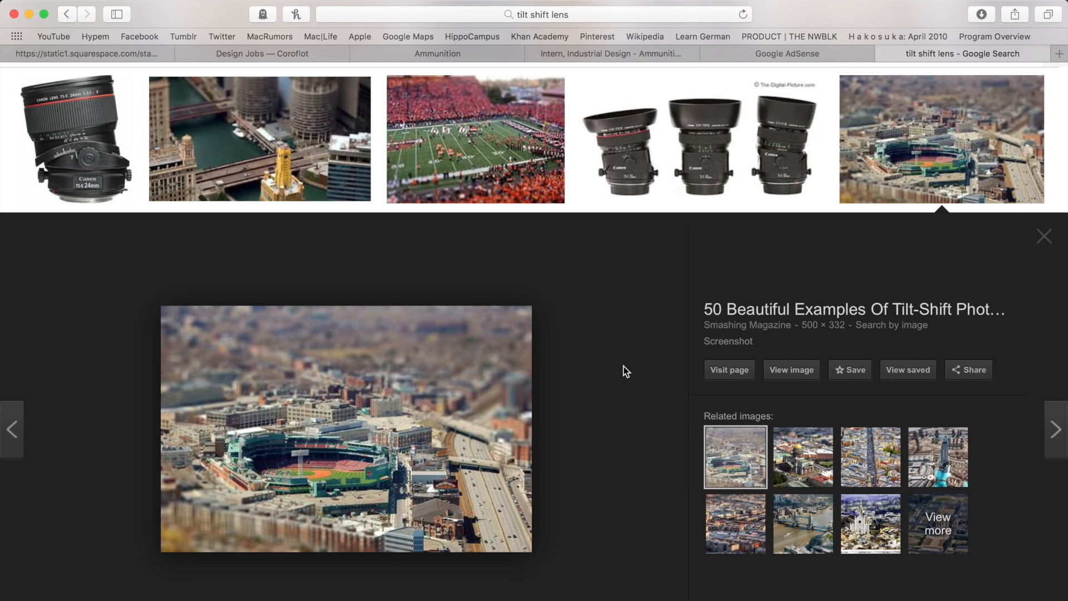
scroll(623, 368, up, 2)
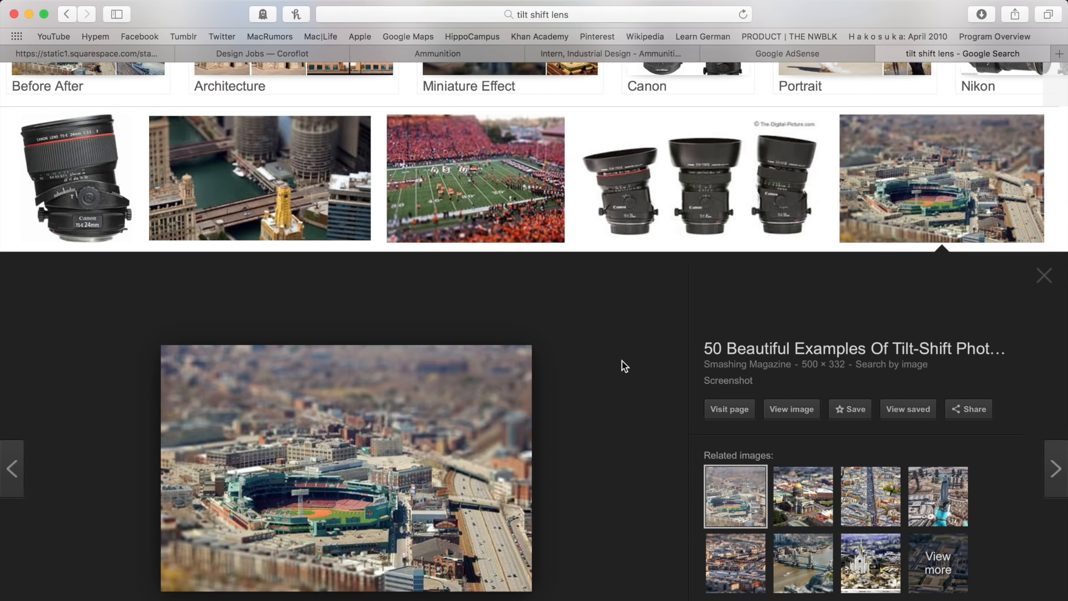
Narrow the image results to Miniature Effect and examine the photo of the white train on the bridge.
scroll(622, 362, up, 5)
click(471, 228)
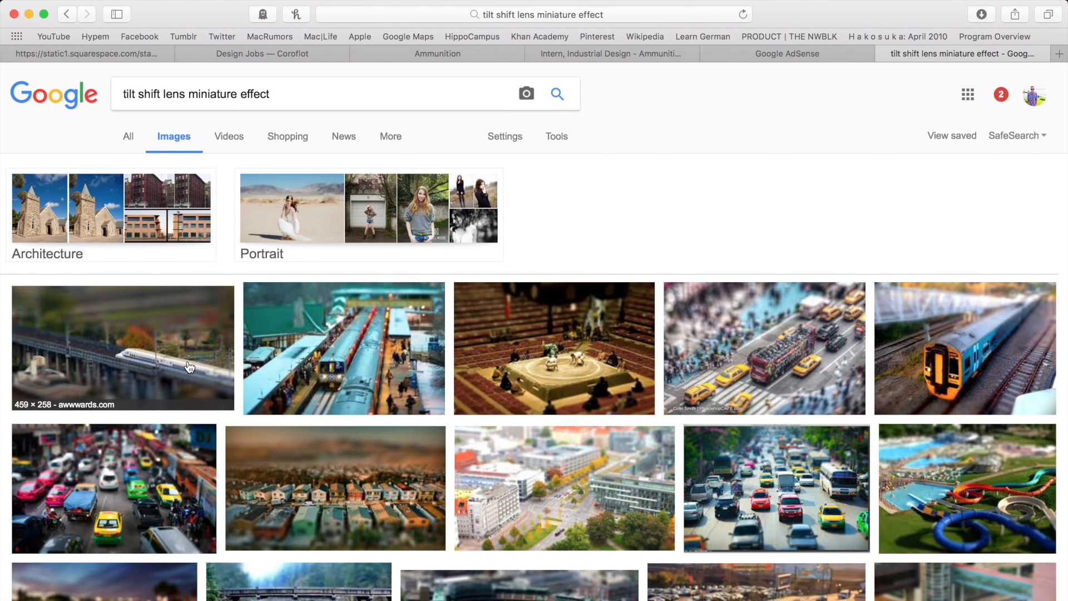
click(189, 367)
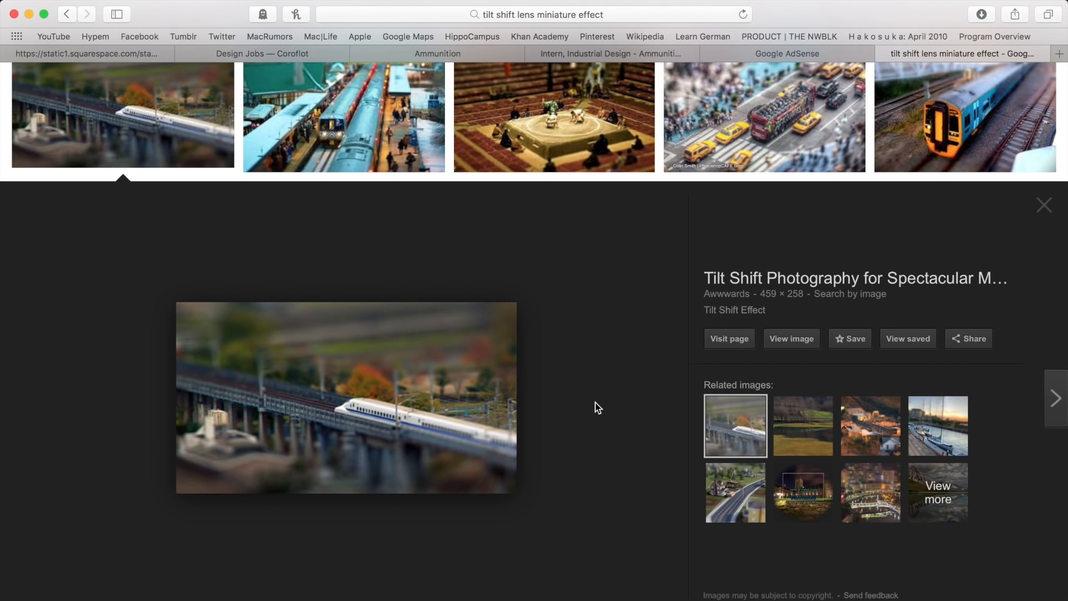
scroll(595, 402, down, 4)
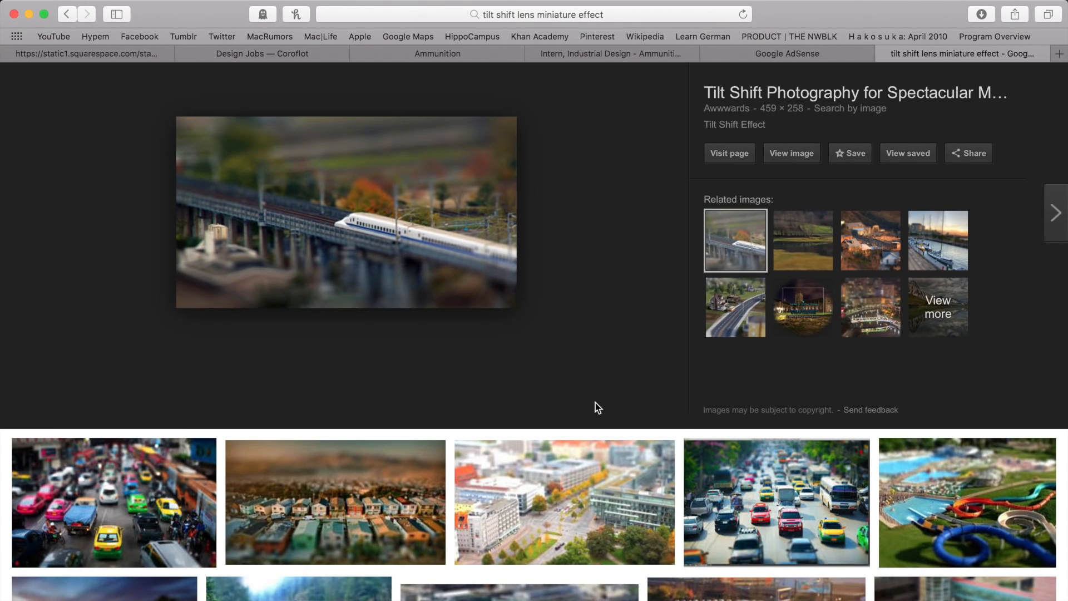
scroll(595, 404, down, 2)
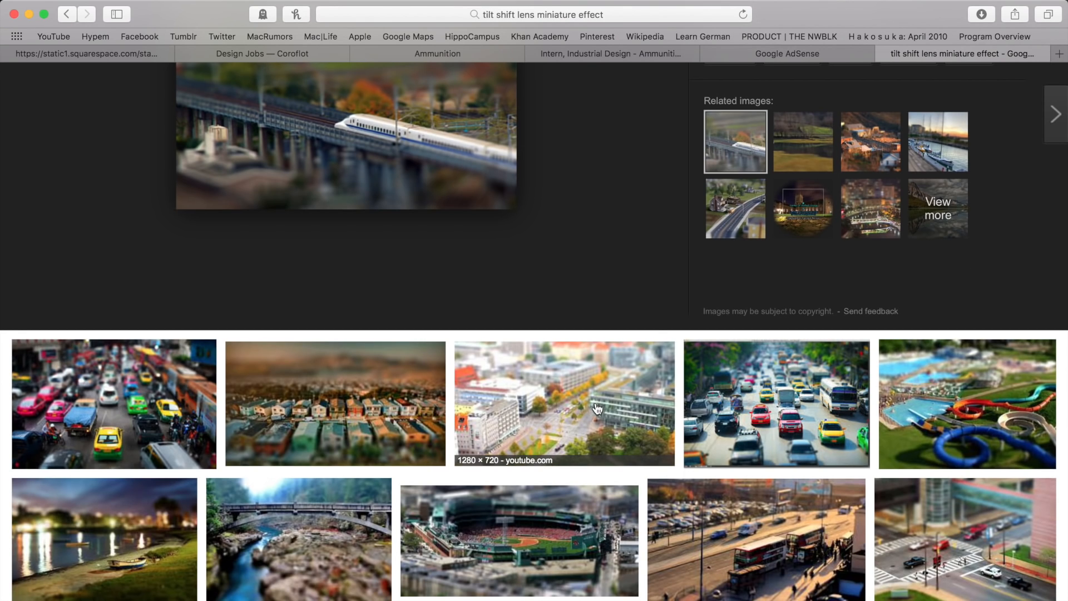
scroll(598, 409, up, 1)
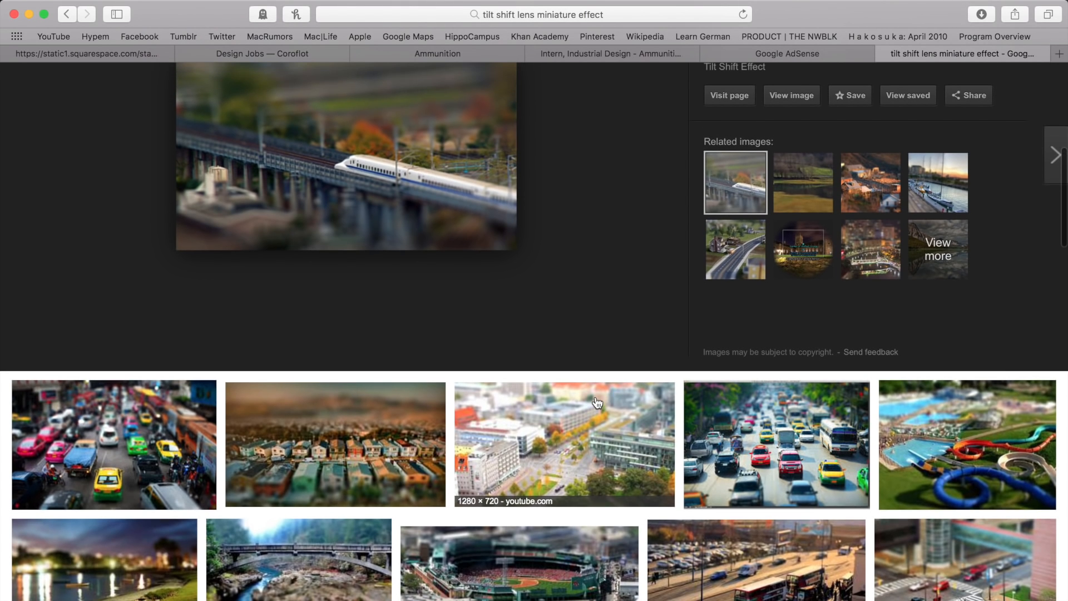
scroll(596, 399, up, 8)
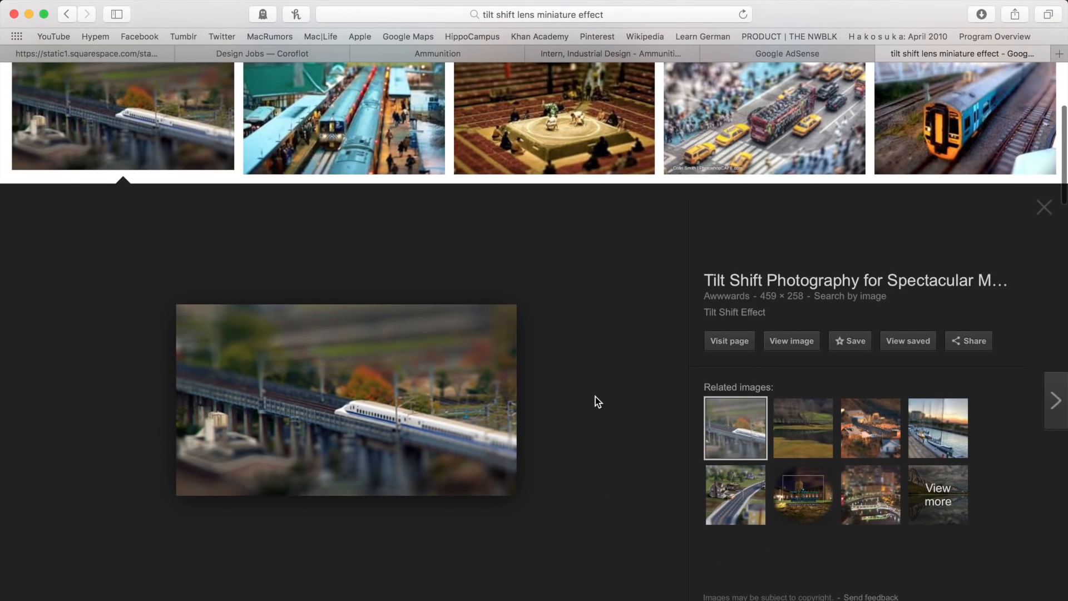
scroll(595, 396, up, 1)
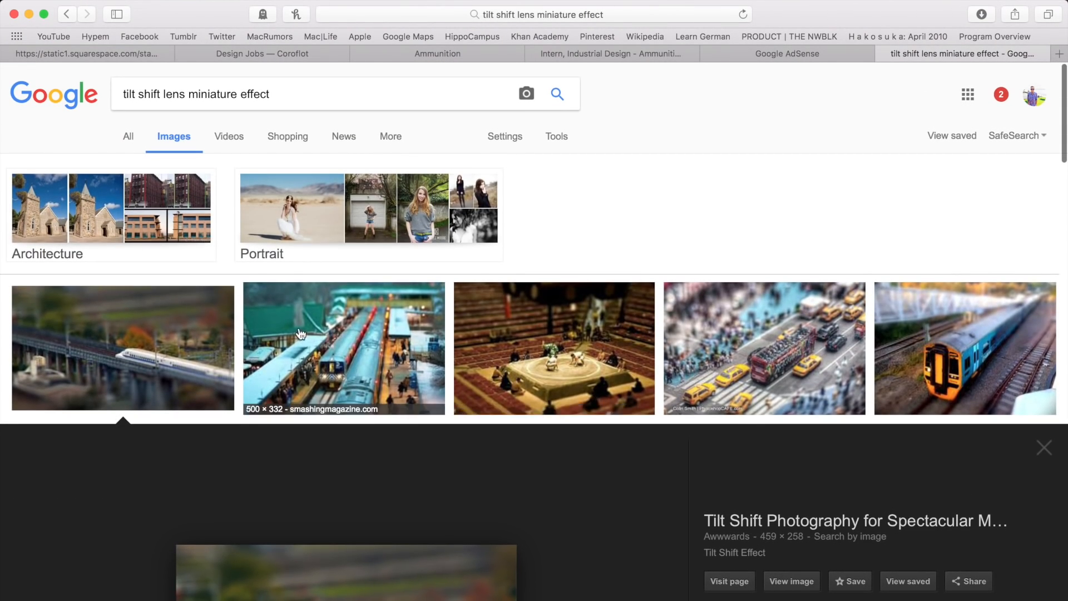
Return to the tilt shift lens results, narrow them to Before After, and preview the town and street comparison images.
click(65, 15)
click(71, 198)
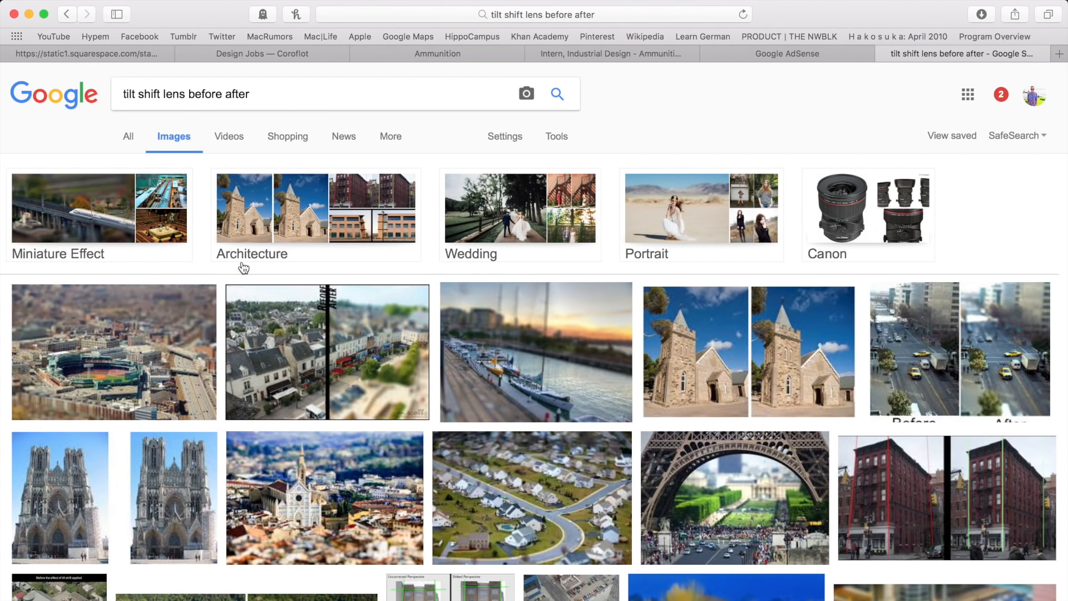
click(291, 342)
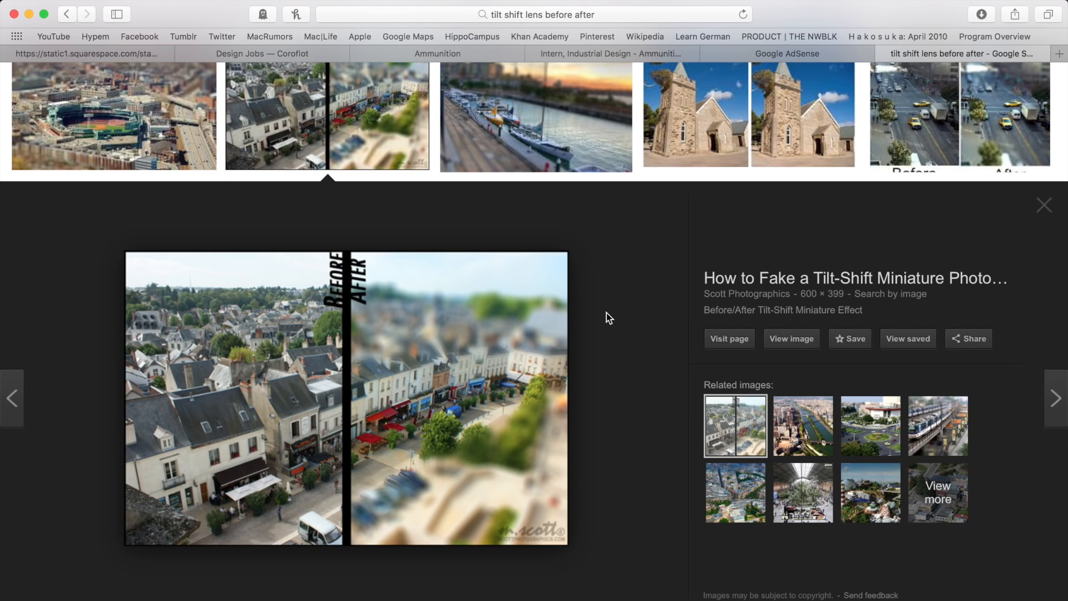
click(910, 145)
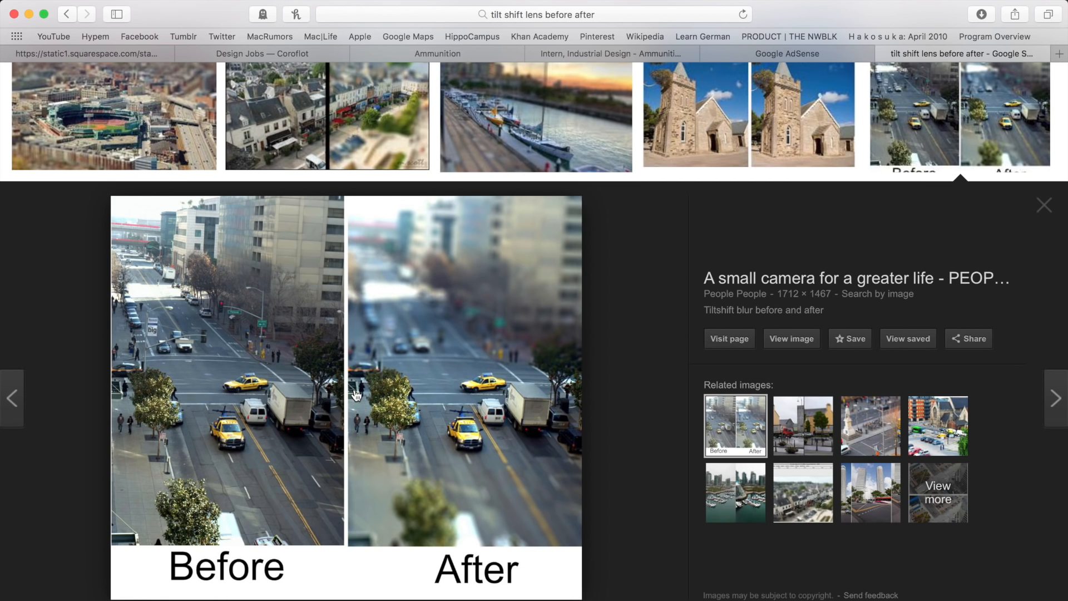
Switch to Final Cut Pro and scrub through the drone clips in the Tilt Shift timeline.
mouse_move(596, 599)
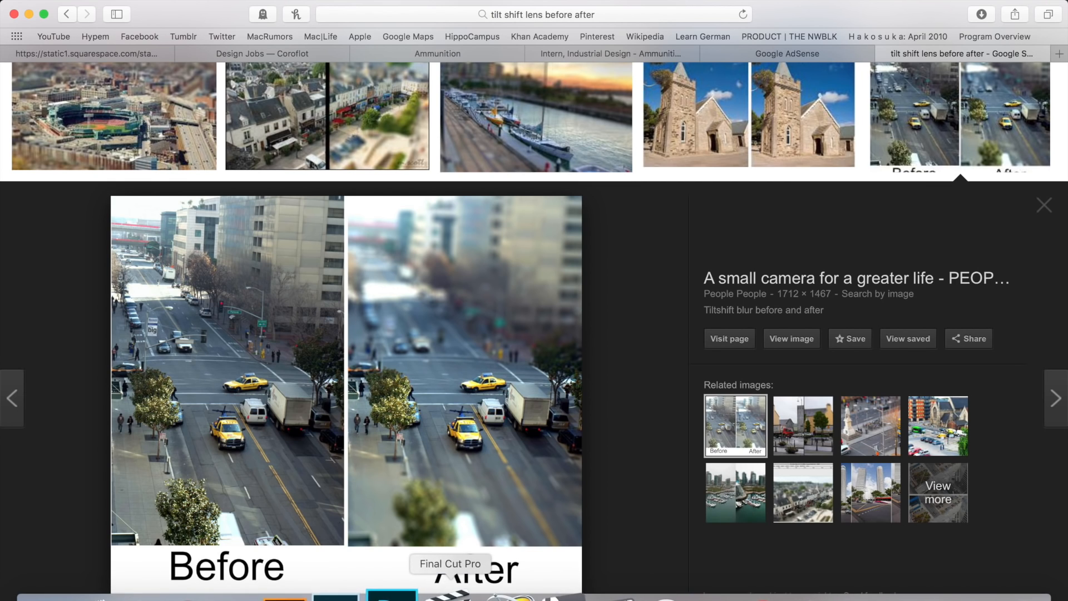
click(447, 596)
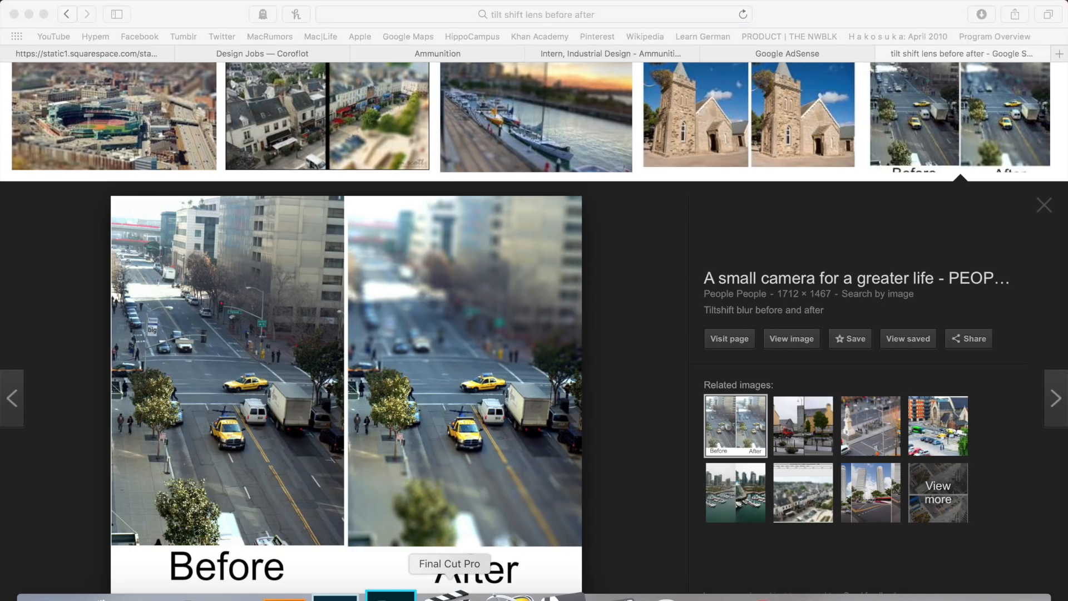
drag(53, 419, 638, 454)
click(113, 419)
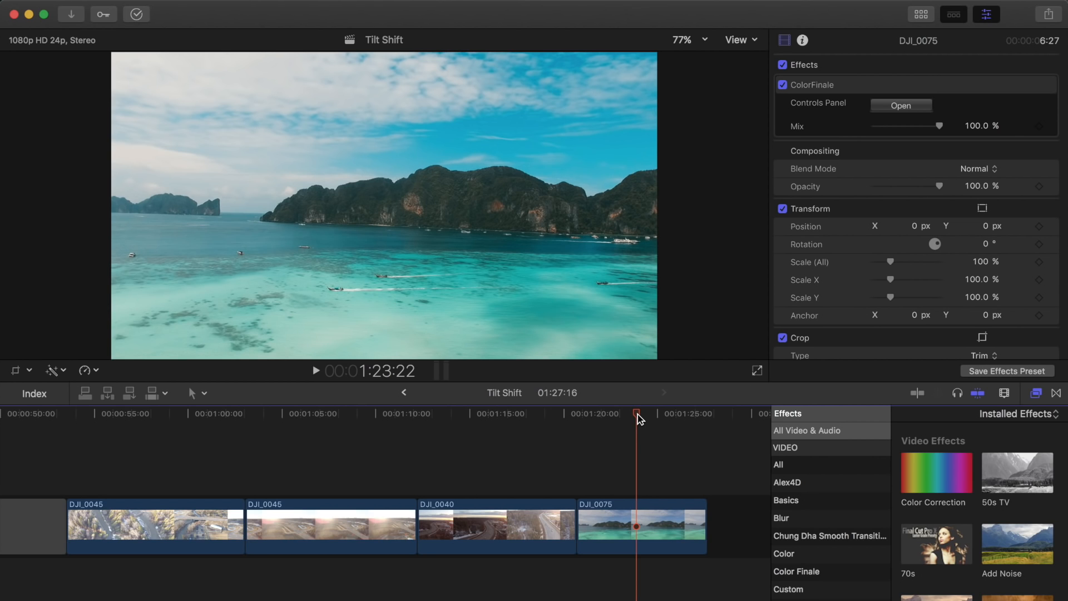
mouse_move(639, 419)
mouse_down()
mouse_move(264, 442)
mouse_move(289, 444)
mouse_up()
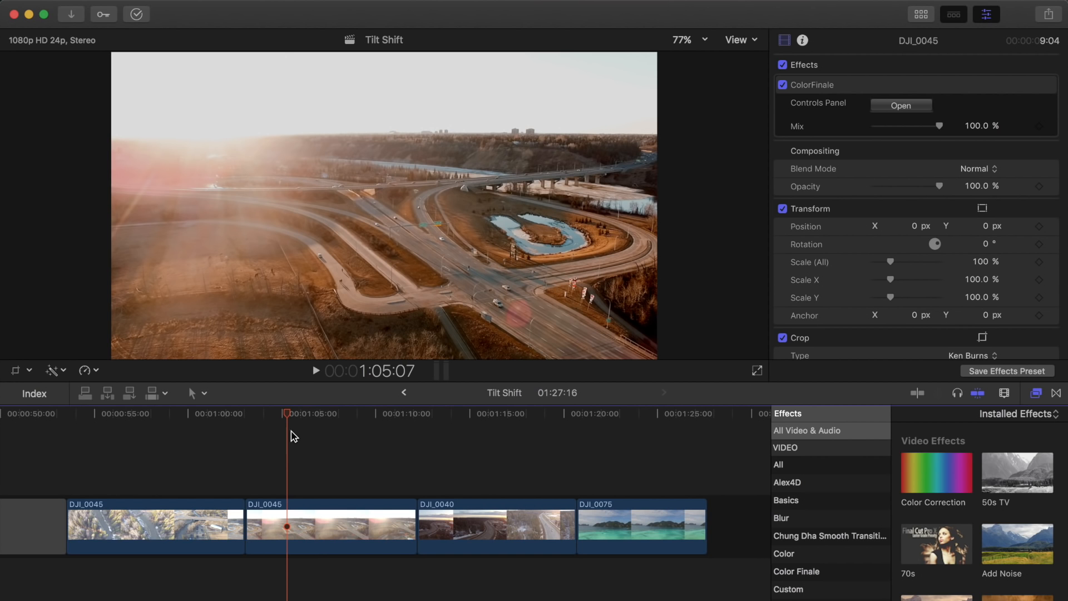
Place the playhead at 1:07:22, find the Focus effect, and apply it to the second DJI_0045 clip.
drag(286, 415, 338, 438)
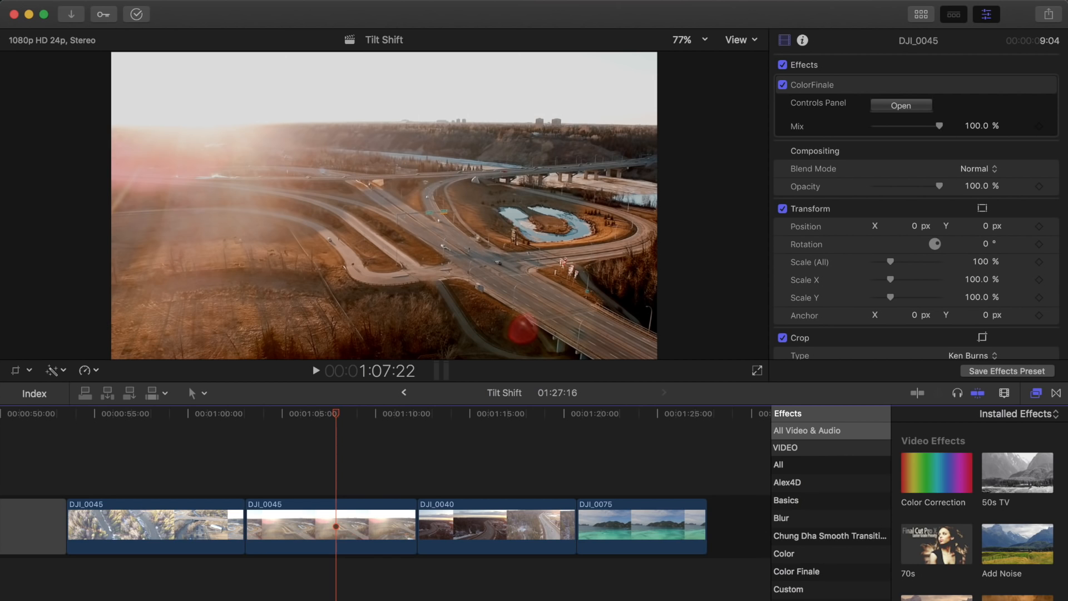
text(focus)
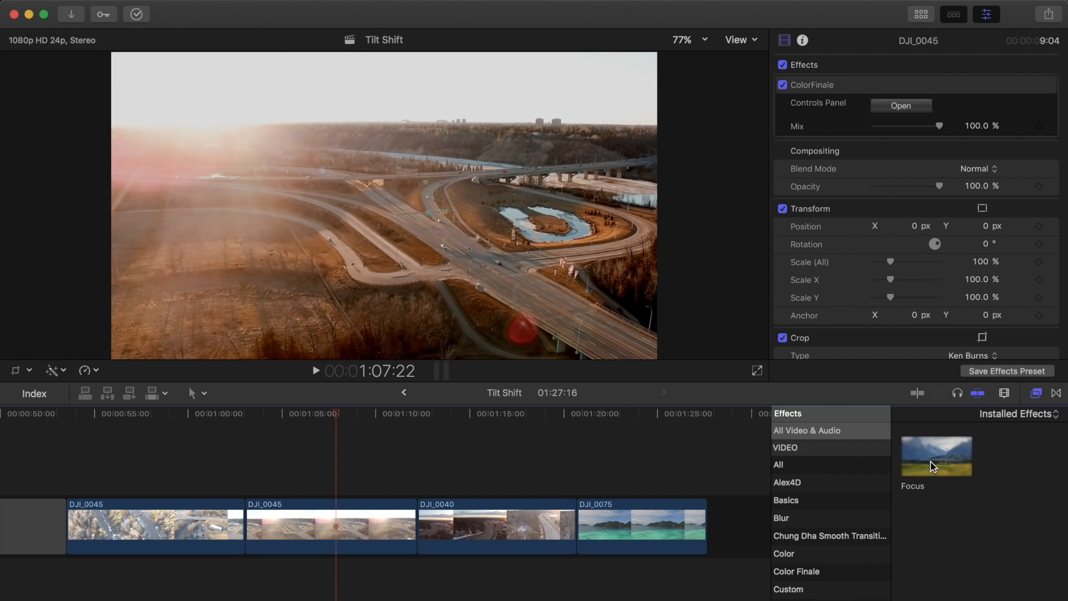
drag(939, 464, 378, 529)
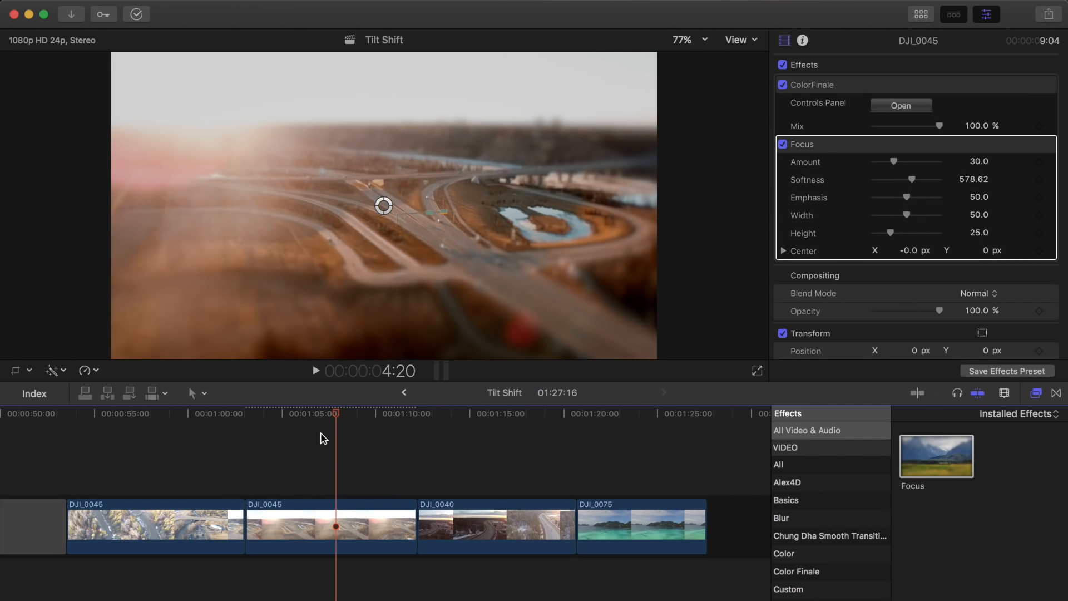
Move the Focus center of the second DJI_0045 clip onto the road intersection, at about X 0.27 and Y -0.14.
click(339, 534)
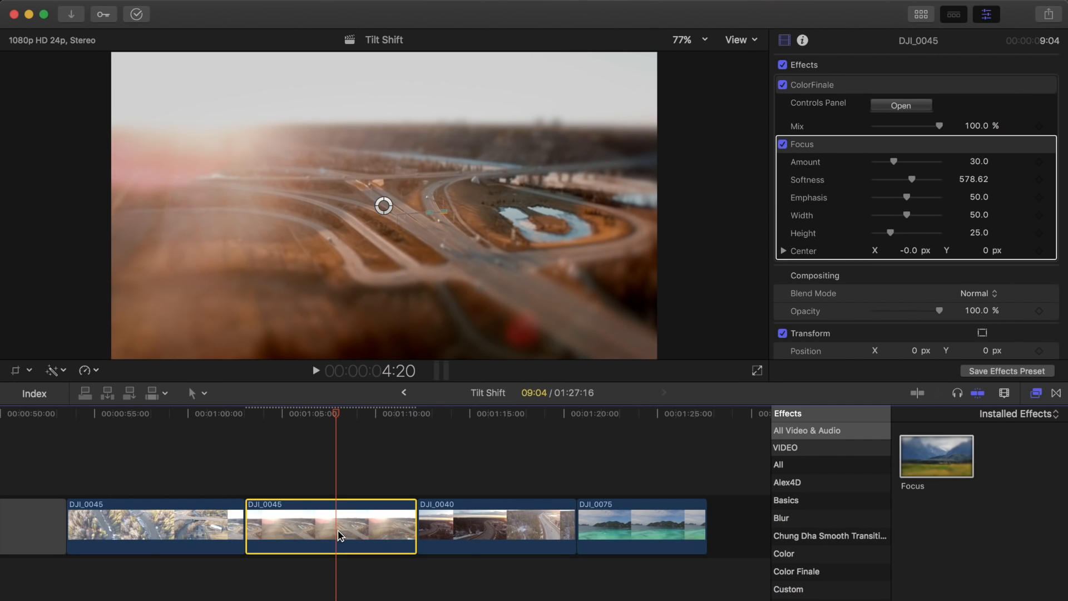
click(384, 207)
drag(467, 244, 482, 258)
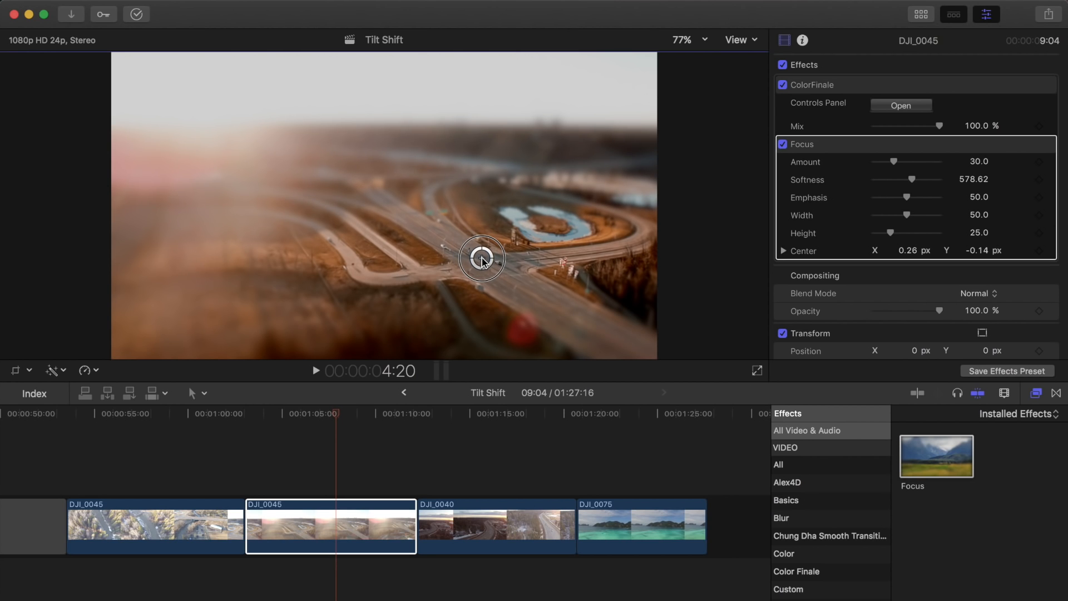
drag(481, 258, 484, 259)
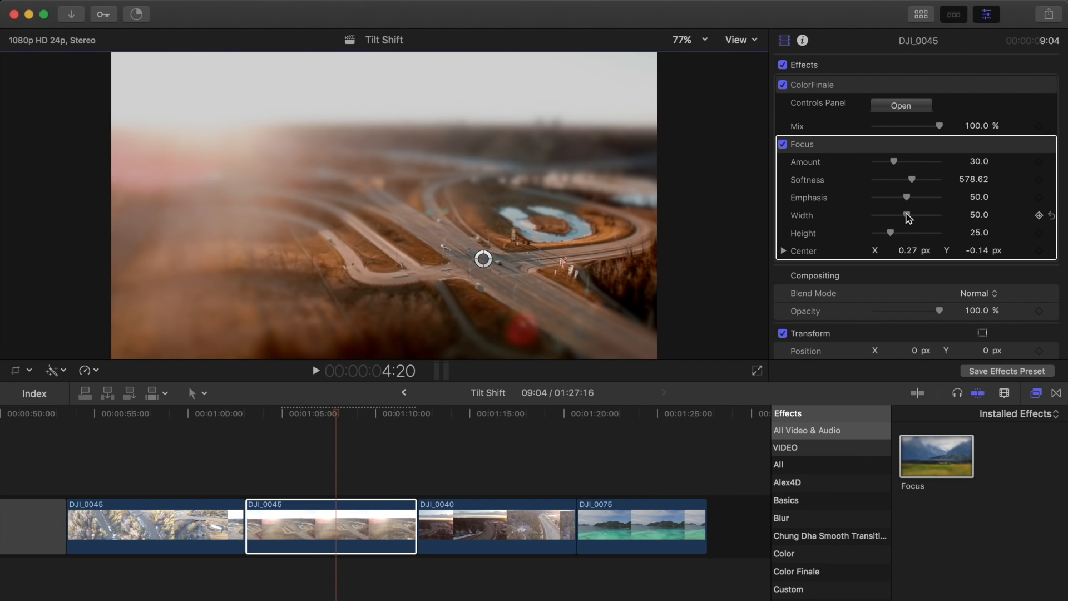
Set the Focus effect's Width to 100 and its Height to about 50.7.
click(907, 216)
drag(908, 214, 968, 229)
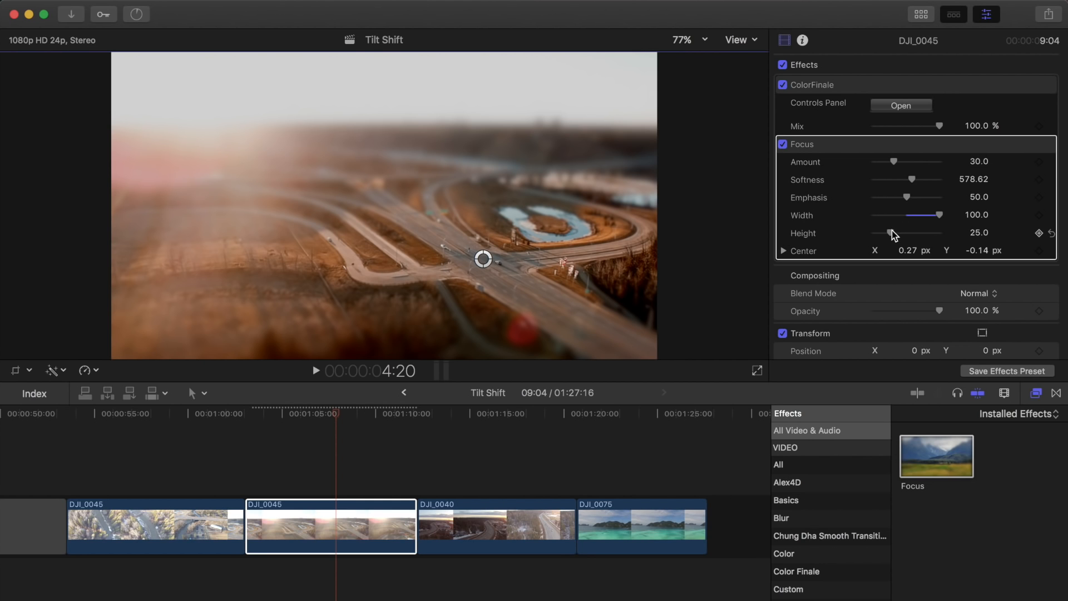
mouse_move(893, 230)
mouse_down()
mouse_move(912, 235)
mouse_move(902, 236)
mouse_up()
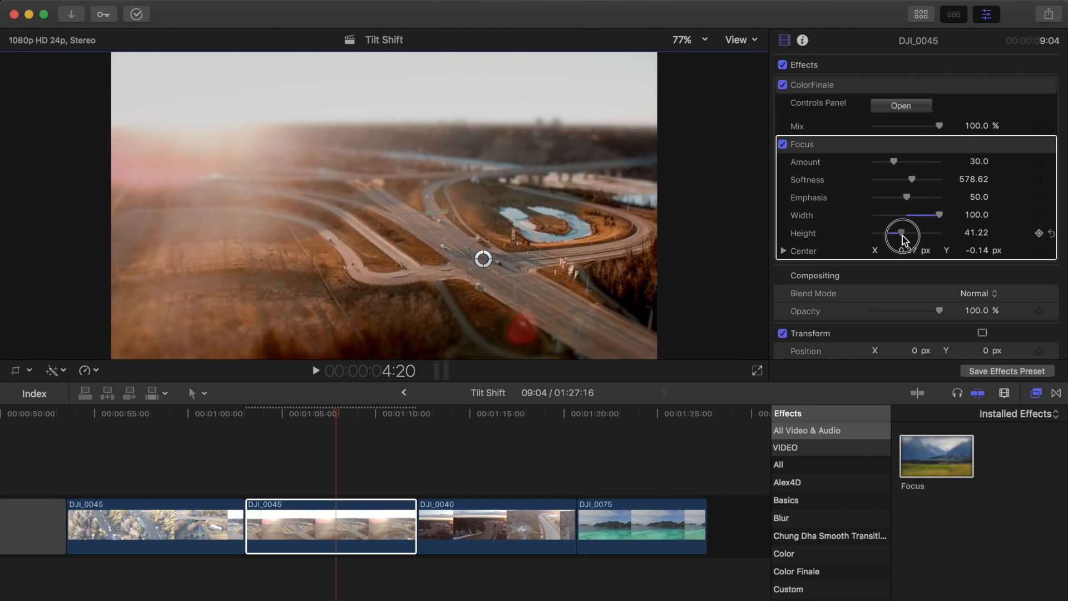
drag(902, 236, 909, 237)
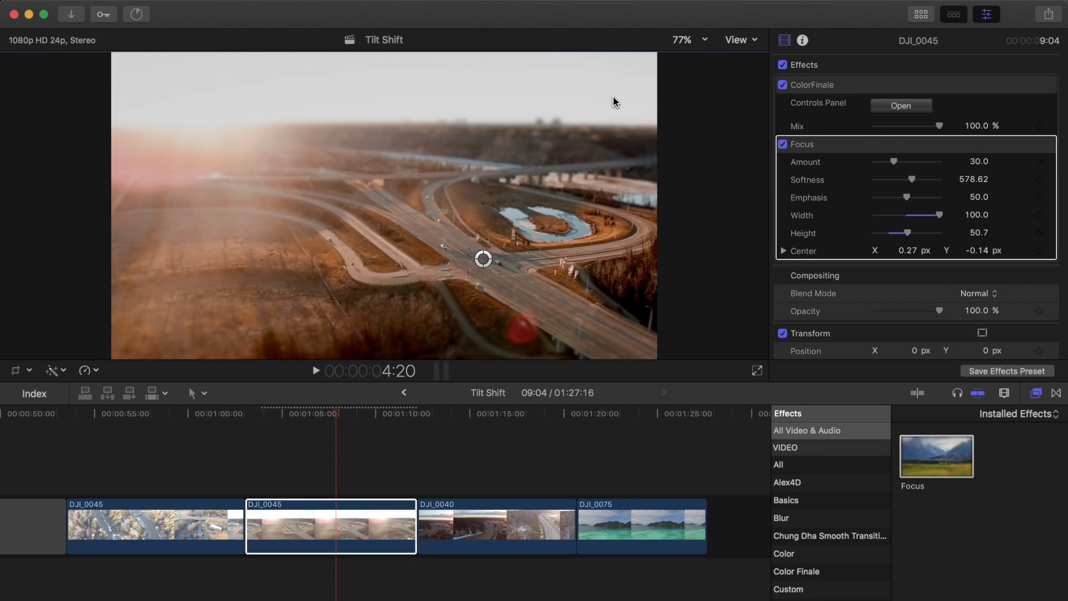
Try a stronger Focus Amount of about 65.5 and undo the change.
click(894, 162)
drag(896, 167, 919, 169)
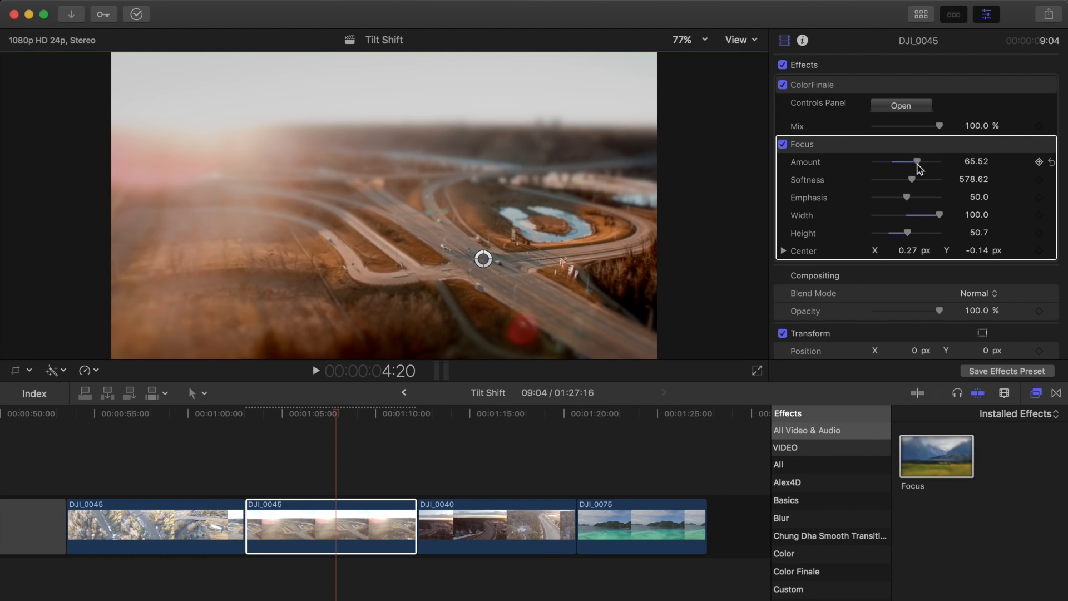
key(super+z)
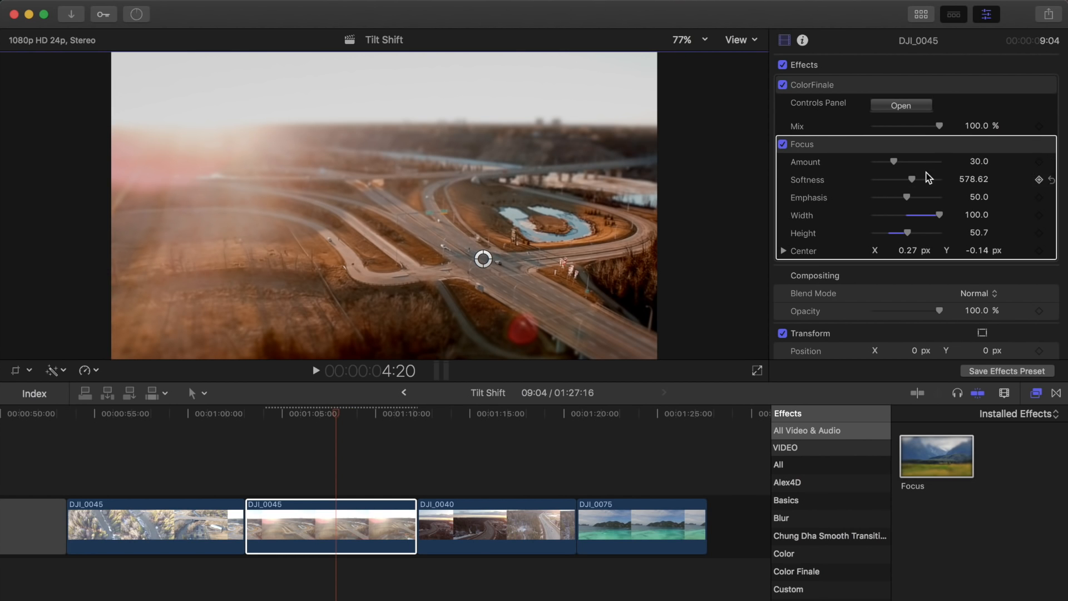
Try lower Softness and Emphasis values for the Focus effect and undo the changes.
mouse_move(910, 182)
mouse_down()
mouse_move(930, 182)
mouse_move(904, 184)
mouse_up()
mouse_move(906, 197)
mouse_down()
mouse_move(948, 196)
mouse_move(901, 199)
mouse_up()
key(super+z)
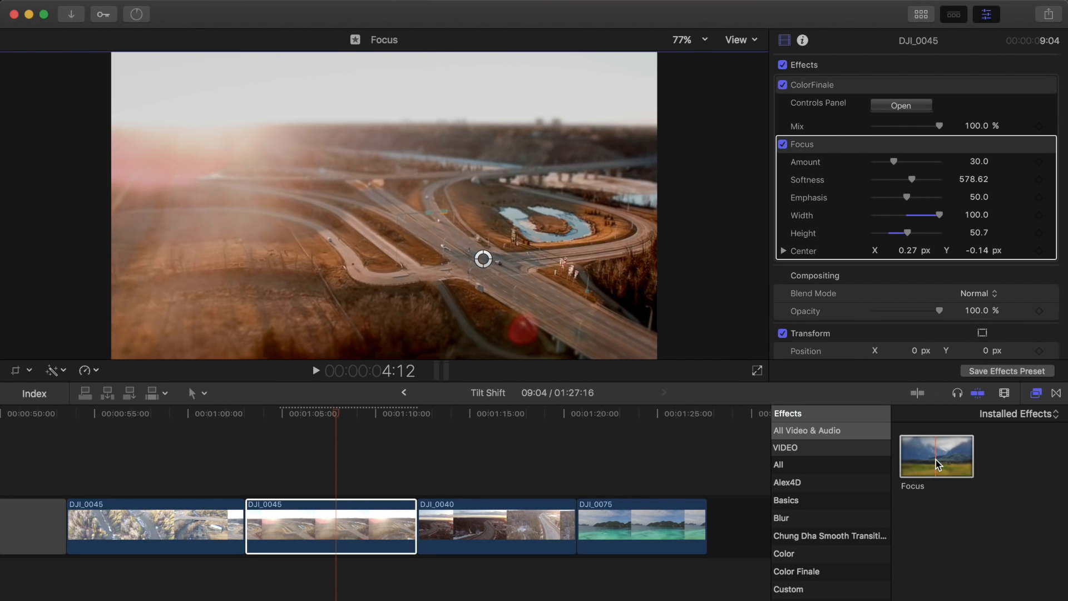
Apply the Focus effect to the DJI_0040 clip and place the playhead near the clip's start, at 1:12:06.
drag(936, 460, 537, 531)
click(470, 467)
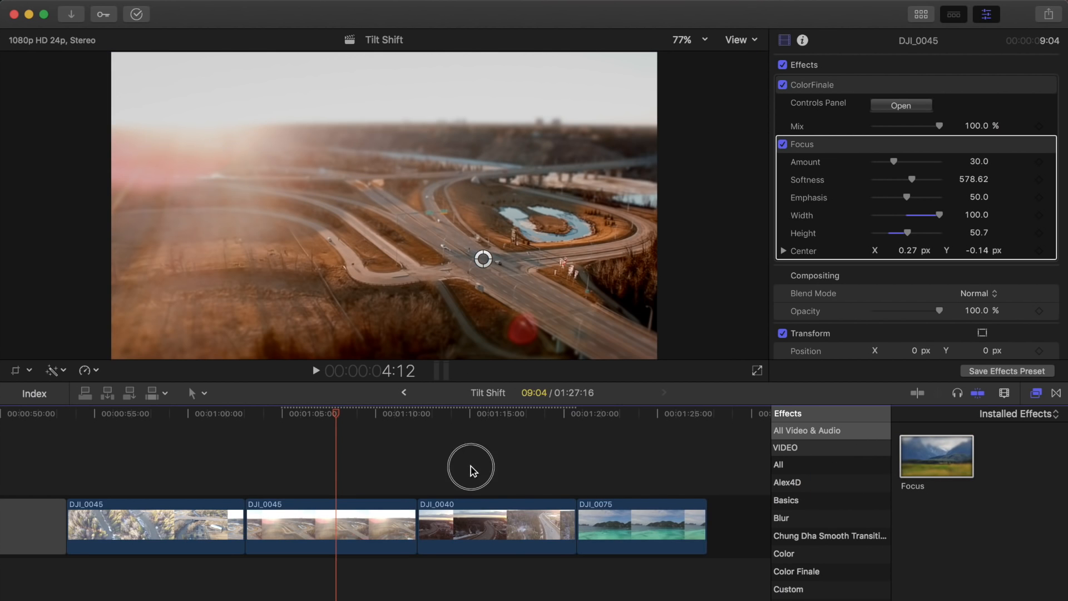
click(504, 537)
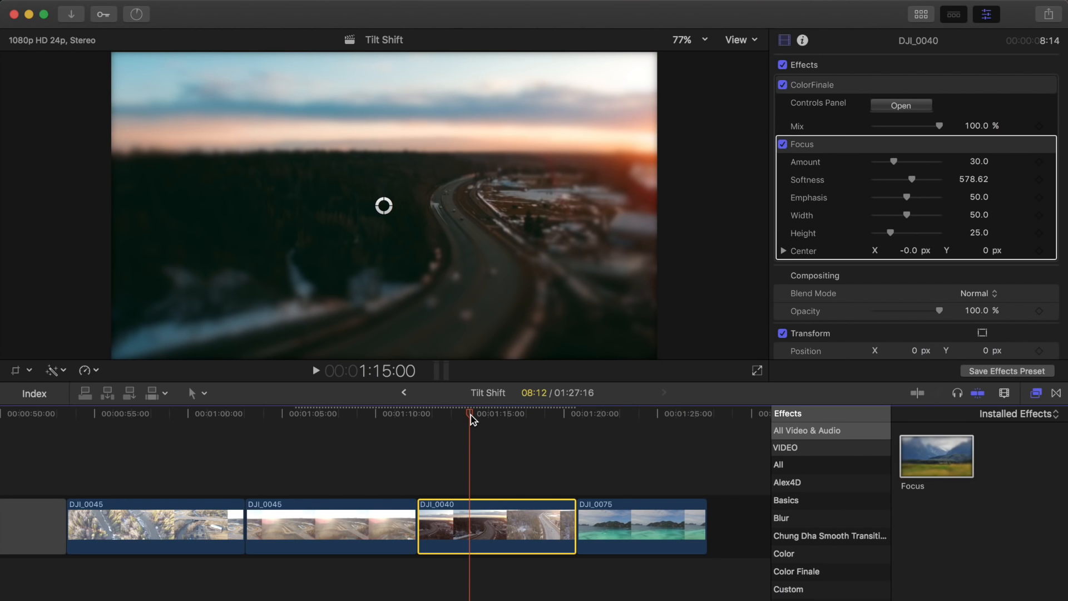
drag(471, 418, 419, 417)
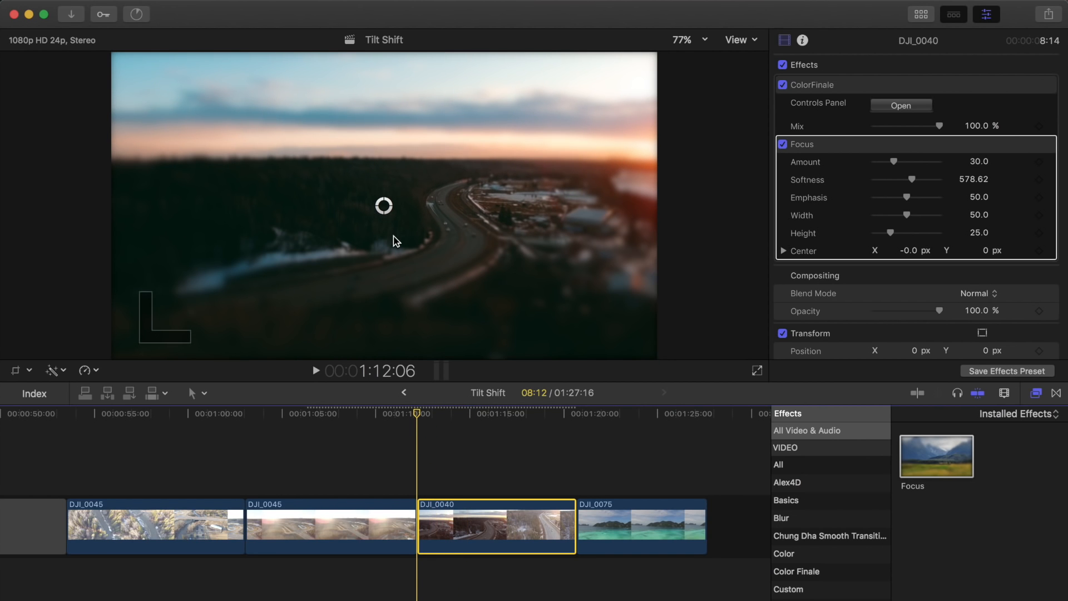
Move the Focus centre onto the road at about X 0.24, Y -0.13, keyframe it at the clip's start, and place the playhead at 1:15:09.
drag(384, 206, 457, 247)
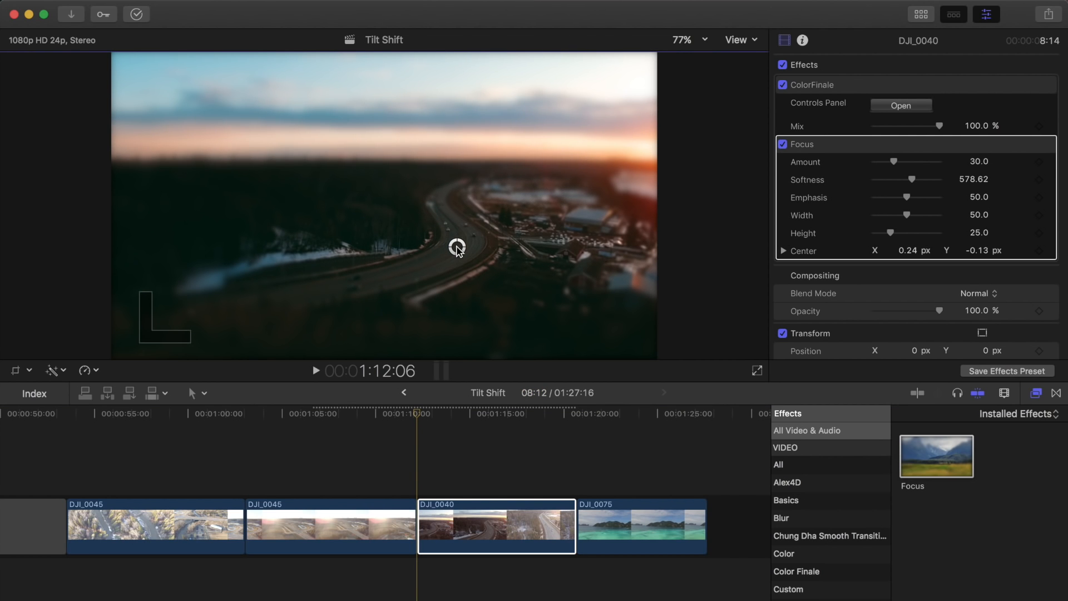
click(1040, 251)
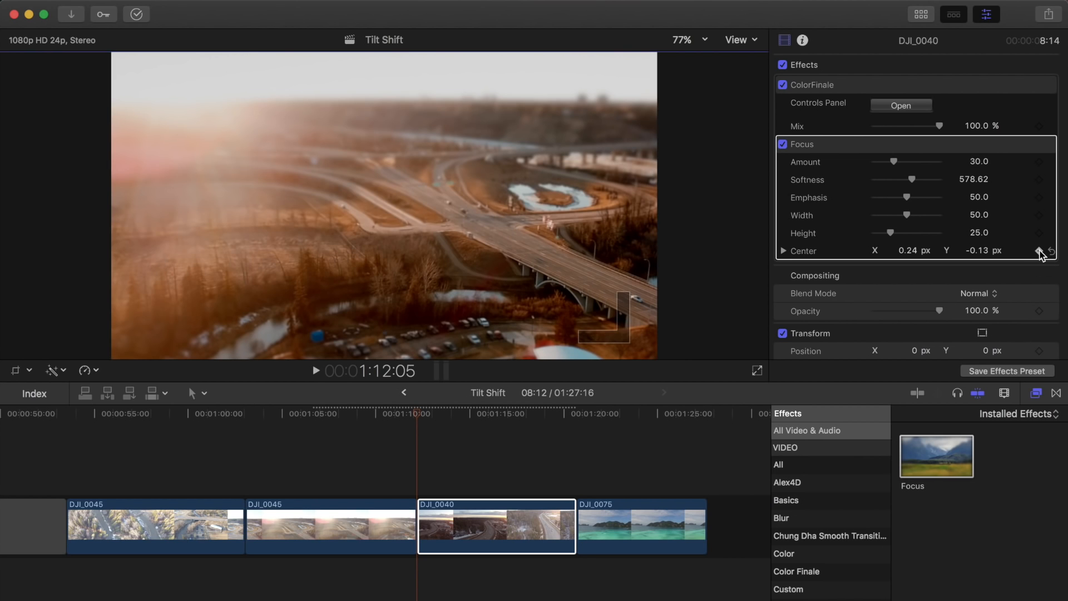
click(477, 415)
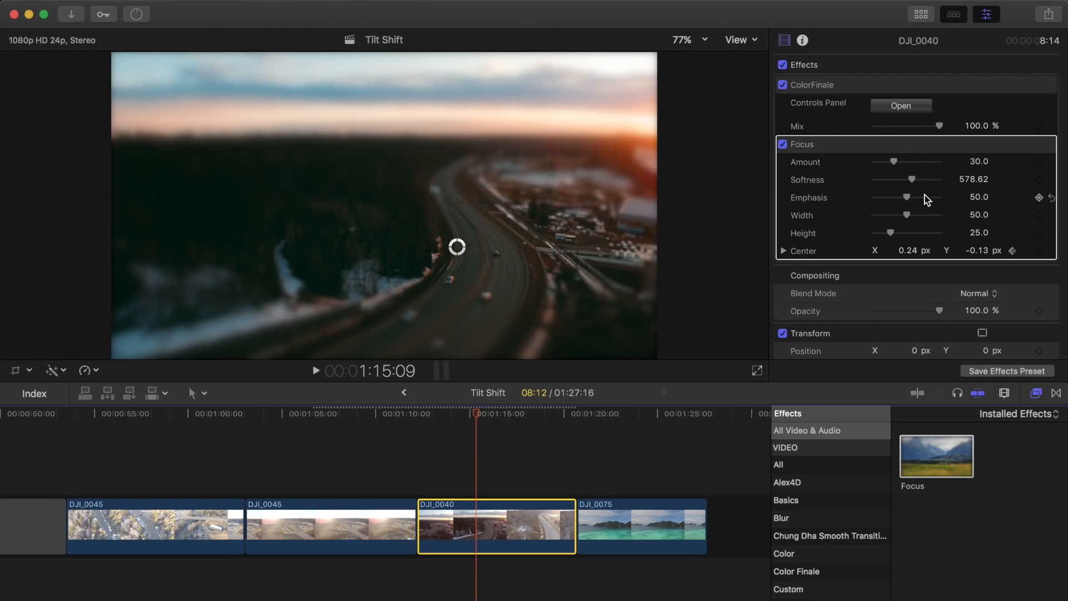
Set the DJI_0040 clip's Focus Width to 100, Height to about 56.55 and Amount to about 24.86.
drag(907, 215, 967, 217)
click(969, 216)
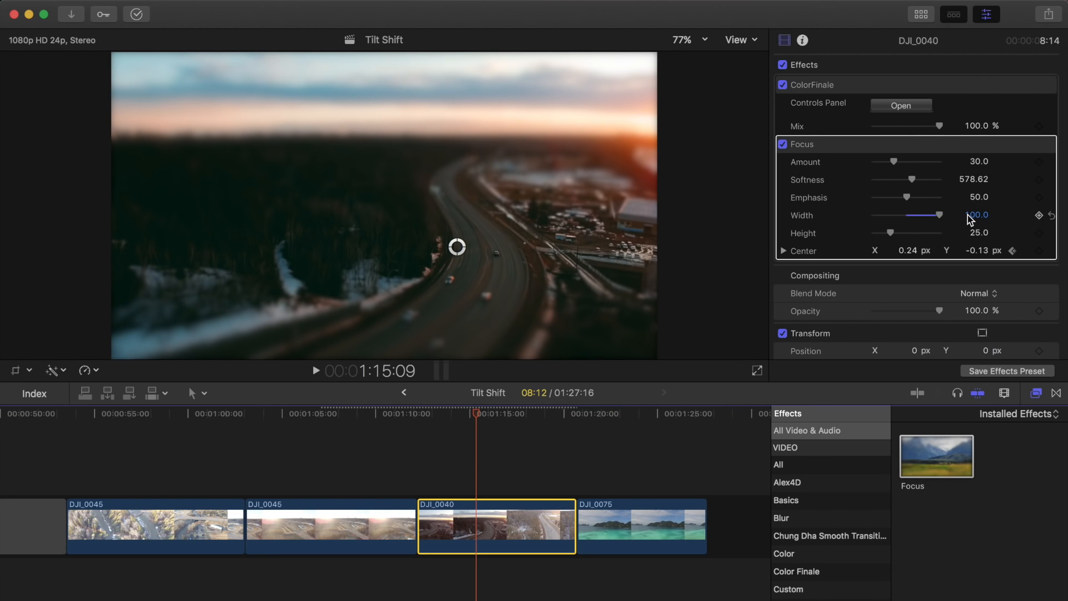
drag(891, 234, 907, 236)
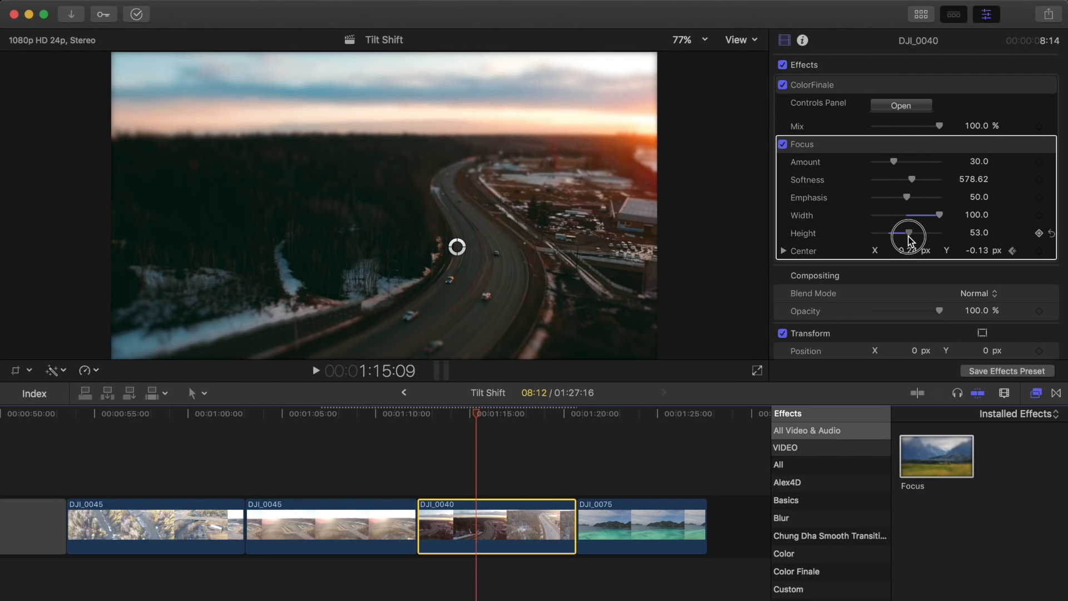
drag(908, 236, 910, 236)
drag(894, 162, 892, 163)
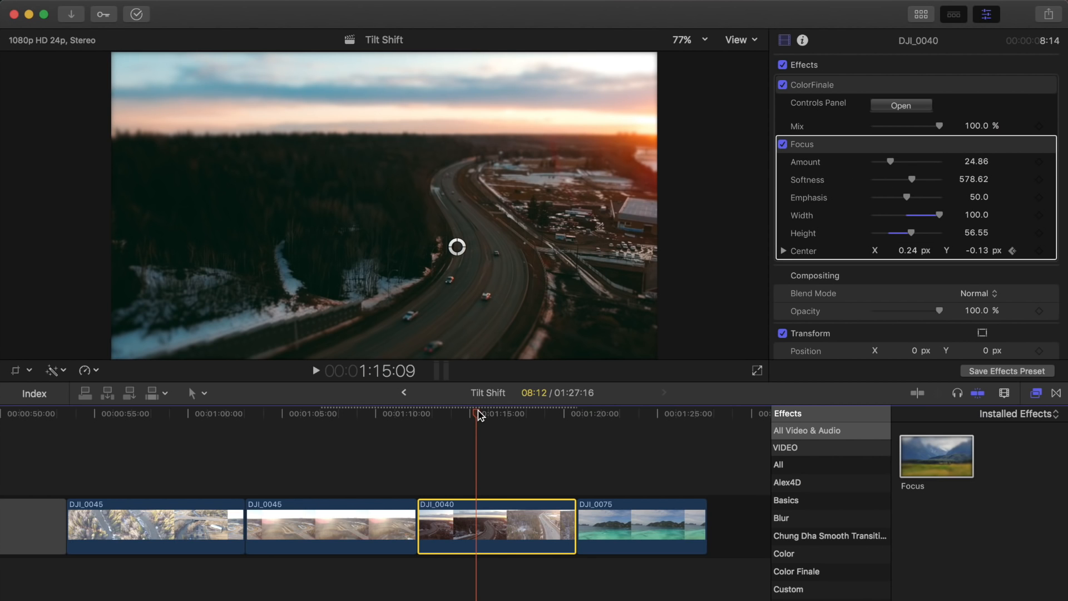
Keyframe the Focus centre at 1:15:20 and shift it along the road to about X 0.44, Y -0.12 at 1:16:20.
mouse_move(478, 412)
mouse_down()
mouse_move(429, 419)
mouse_move(487, 428)
mouse_up()
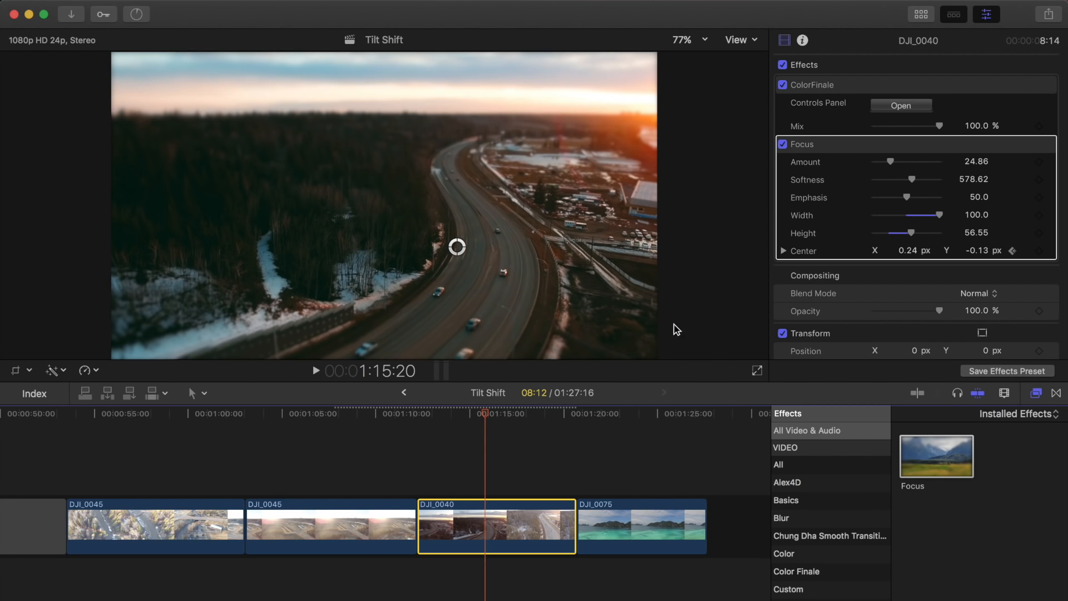
click(1039, 251)
click(457, 249)
drag(469, 254, 489, 259)
drag(485, 415, 504, 416)
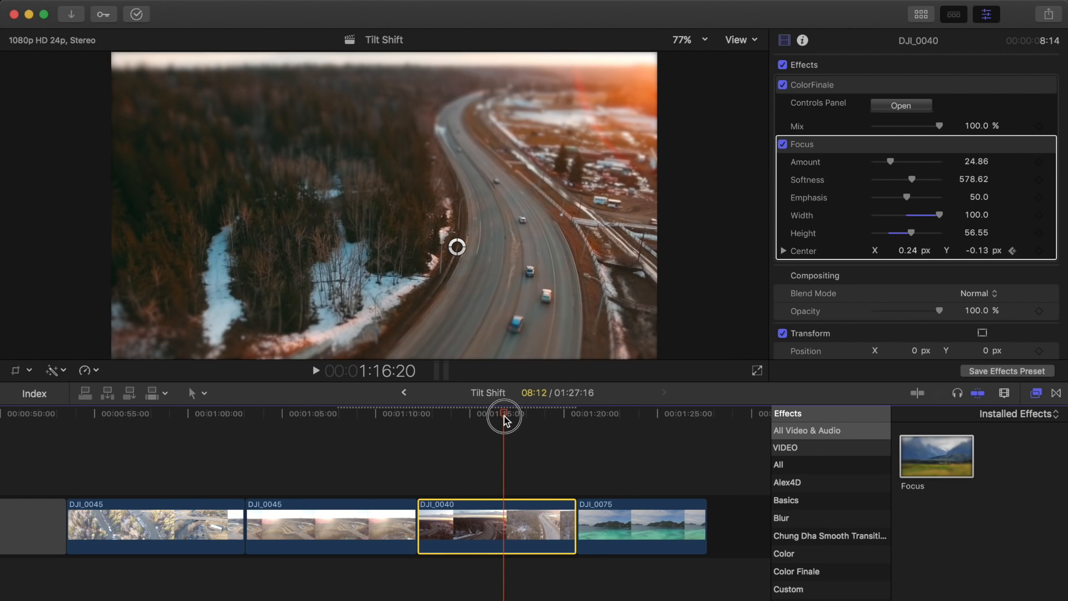
drag(457, 247, 521, 245)
Follow the road with the Focus centre, placing it at about X 0.51, Y -0.09 at 1:17:22 and slightly higher at 1:19:17.
drag(504, 415, 524, 417)
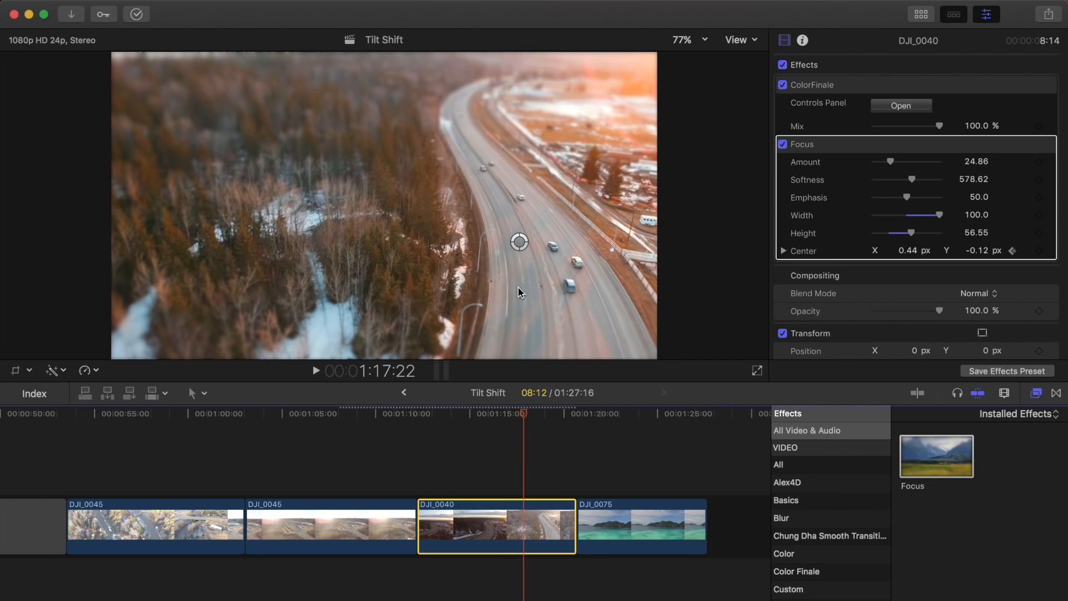
drag(519, 242, 539, 232)
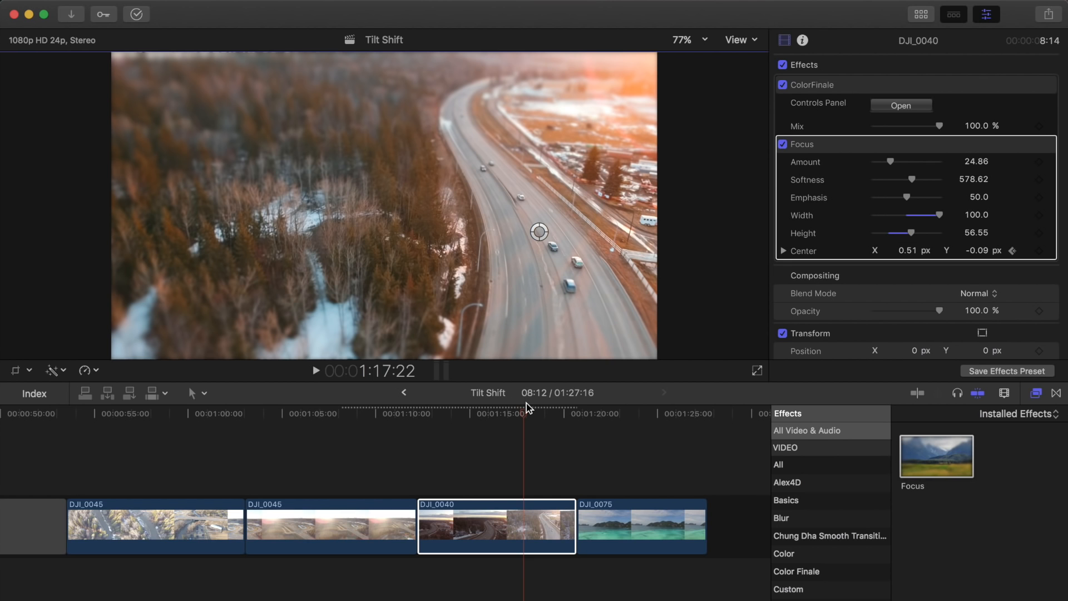
drag(528, 418, 558, 418)
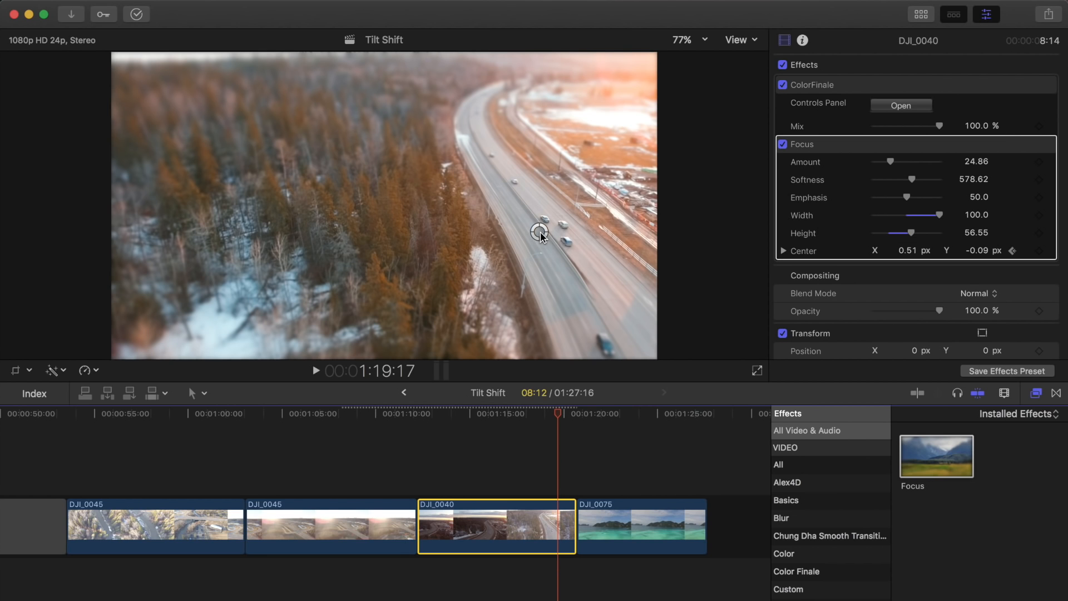
drag(540, 236, 543, 217)
drag(558, 413, 493, 419)
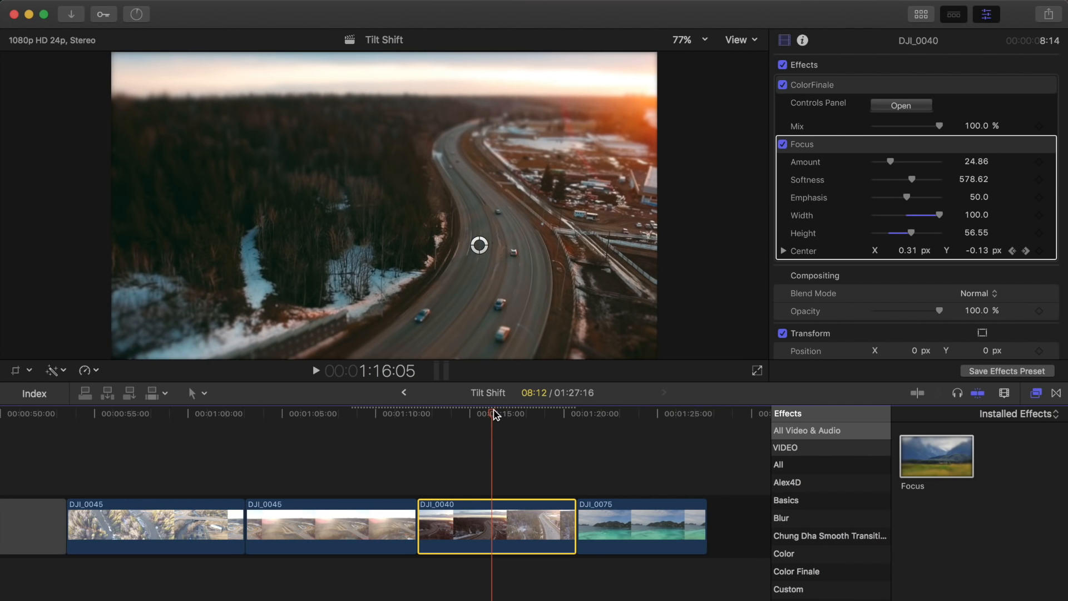
Apply the Focus effect to the first DJI_0045 clip with the playhead at 55:09.
drag(495, 415, 118, 487)
click(122, 516)
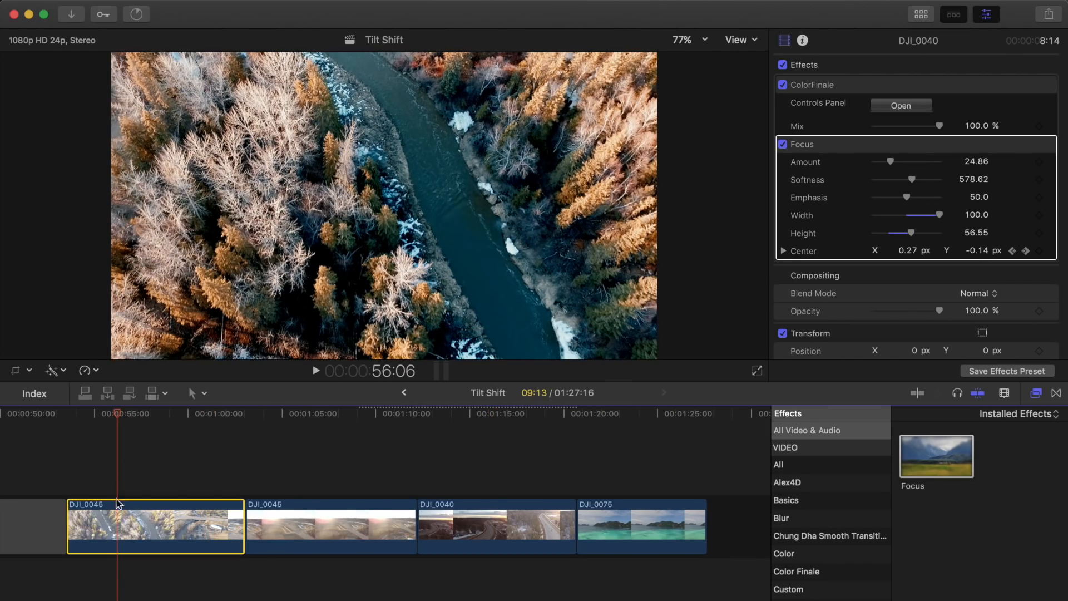
drag(118, 415, 102, 416)
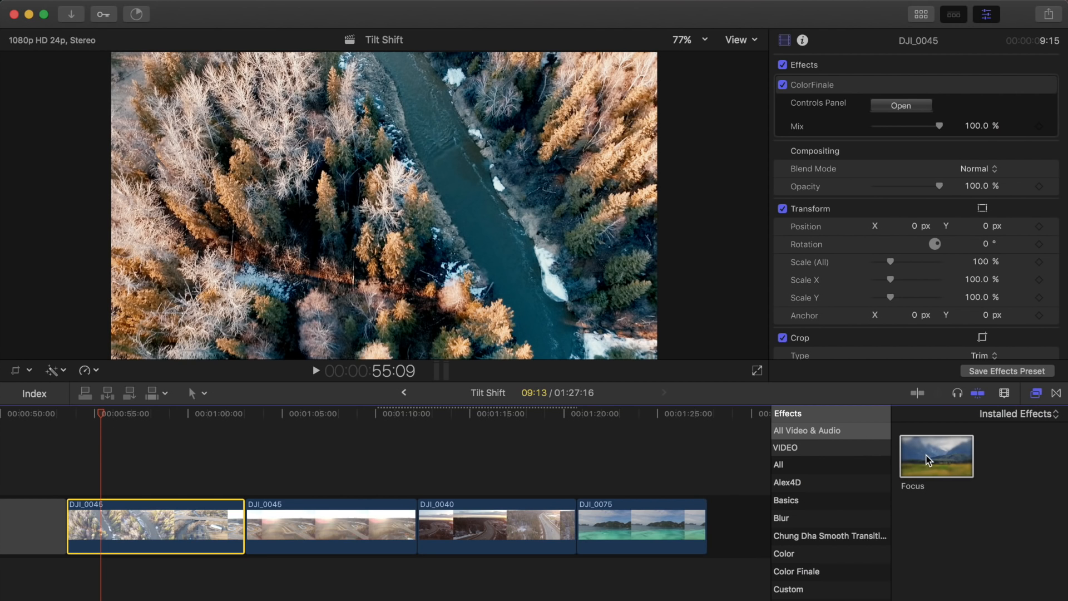
drag(928, 460, 119, 525)
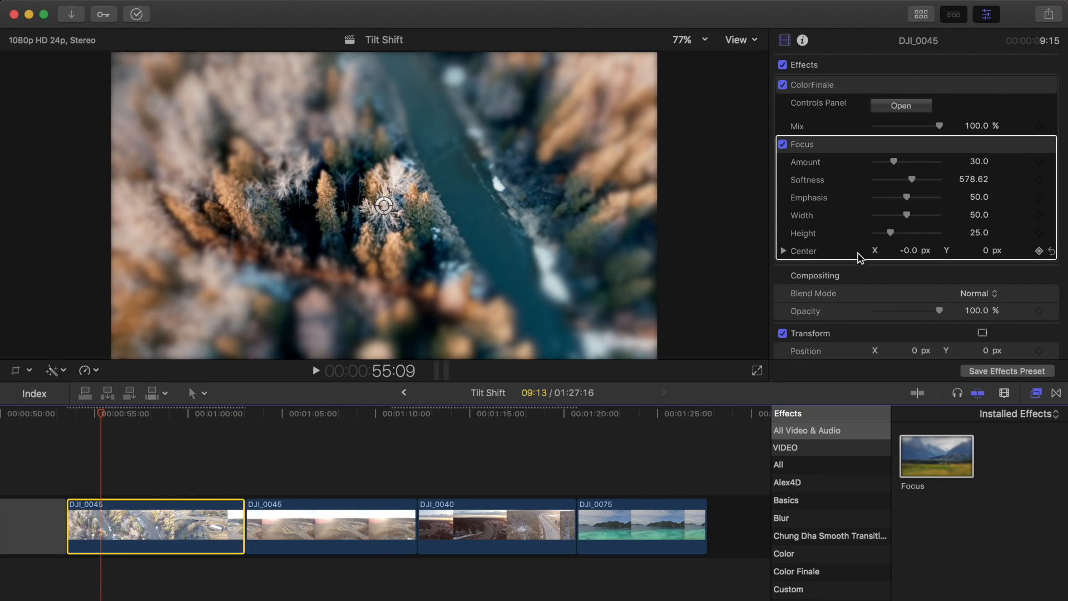
Set the first DJI_0045 clip's Focus Width to 100, Height to about 88.43 and Amount to about 27.26.
drag(908, 219, 1001, 220)
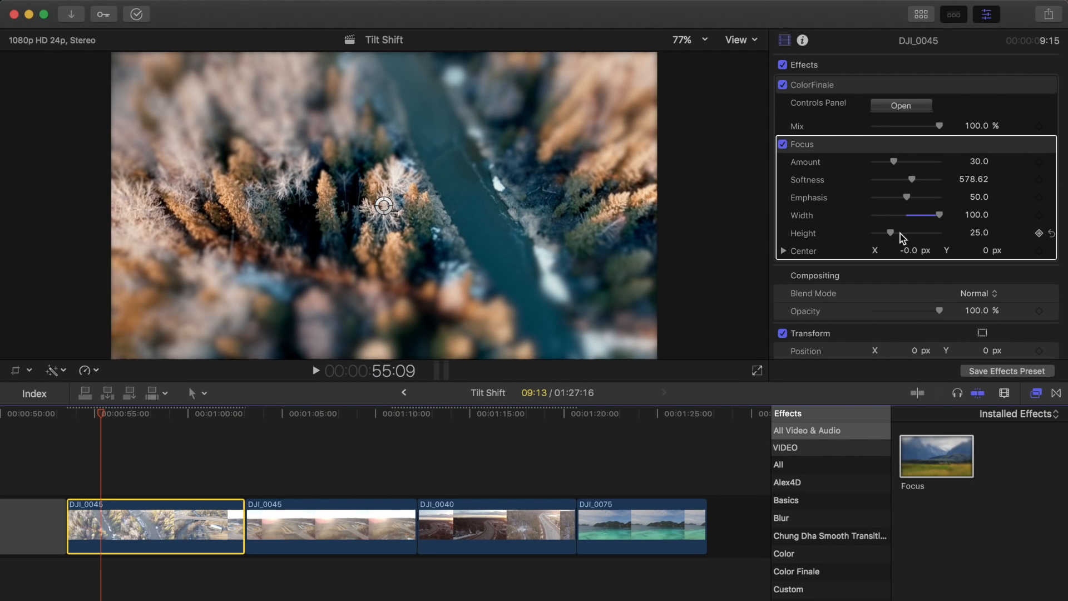
drag(895, 234, 934, 239)
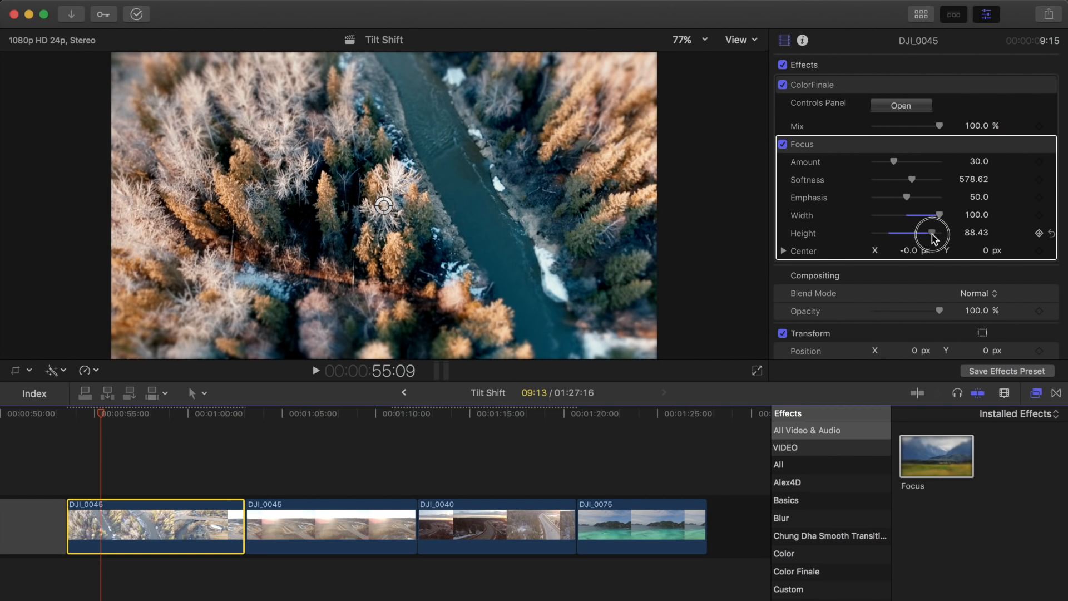
drag(935, 238, 935, 238)
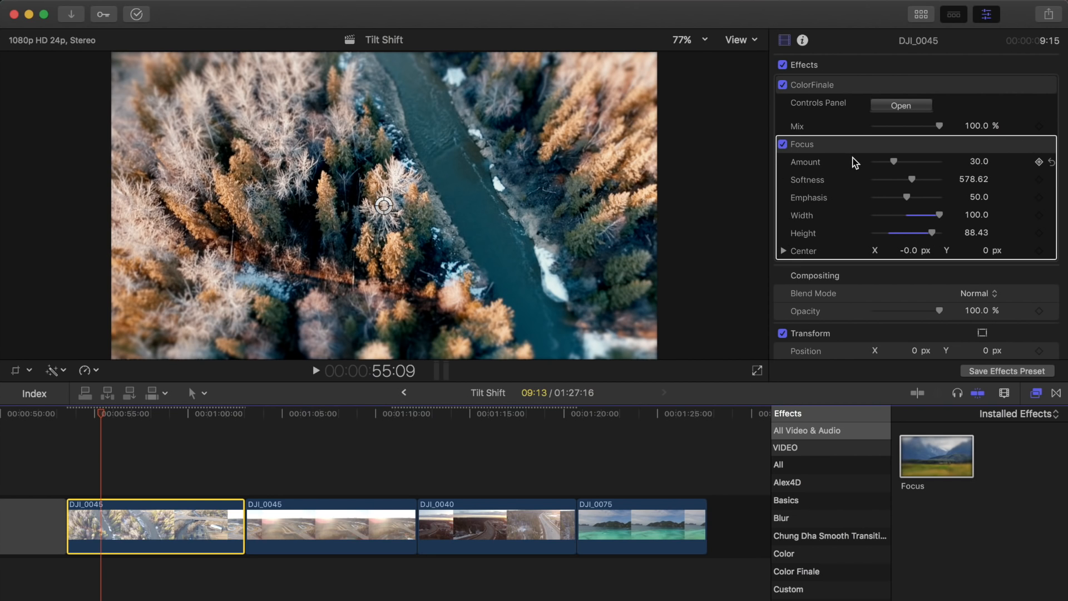
click(893, 163)
drag(893, 163, 890, 162)
Keyframe the Focus Amount at 57:18, and add a second keyframe at 1:00:17 with the Amount set to 0.
drag(101, 415, 146, 427)
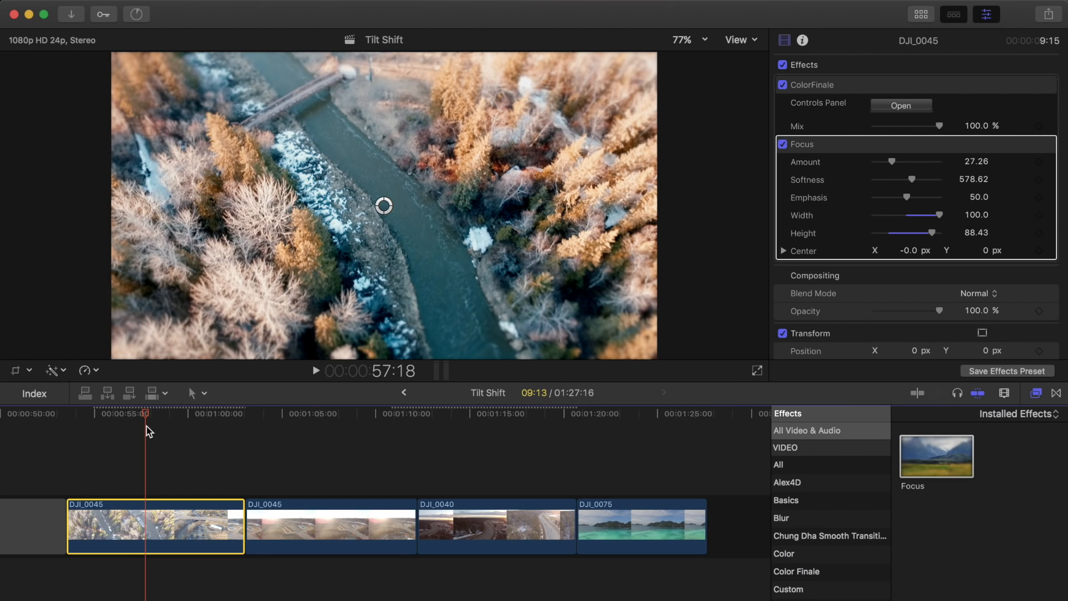
click(1039, 162)
drag(145, 412, 203, 420)
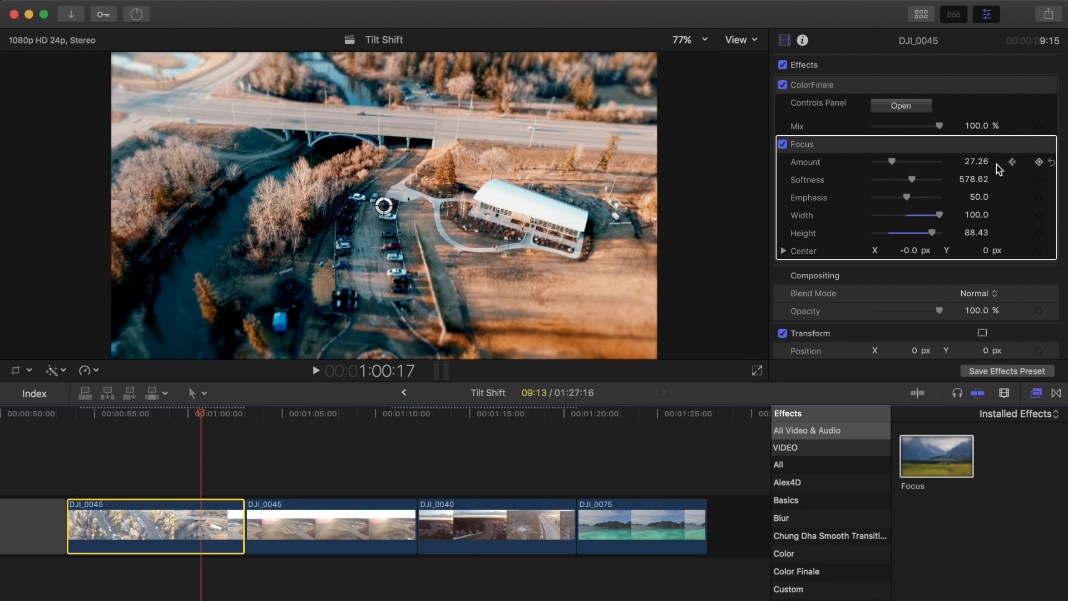
click(1039, 162)
drag(892, 162, 862, 165)
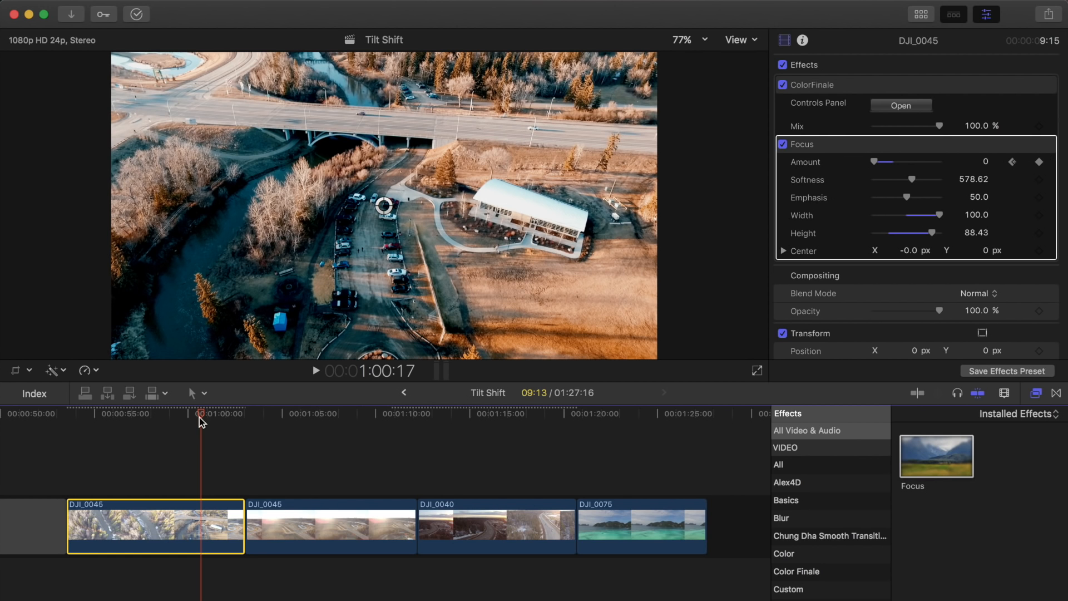
Check the fade up to 1:02:00, and raise the Amount keyframe at 1:00:17 to about 75.15.
drag(201, 419, 225, 437)
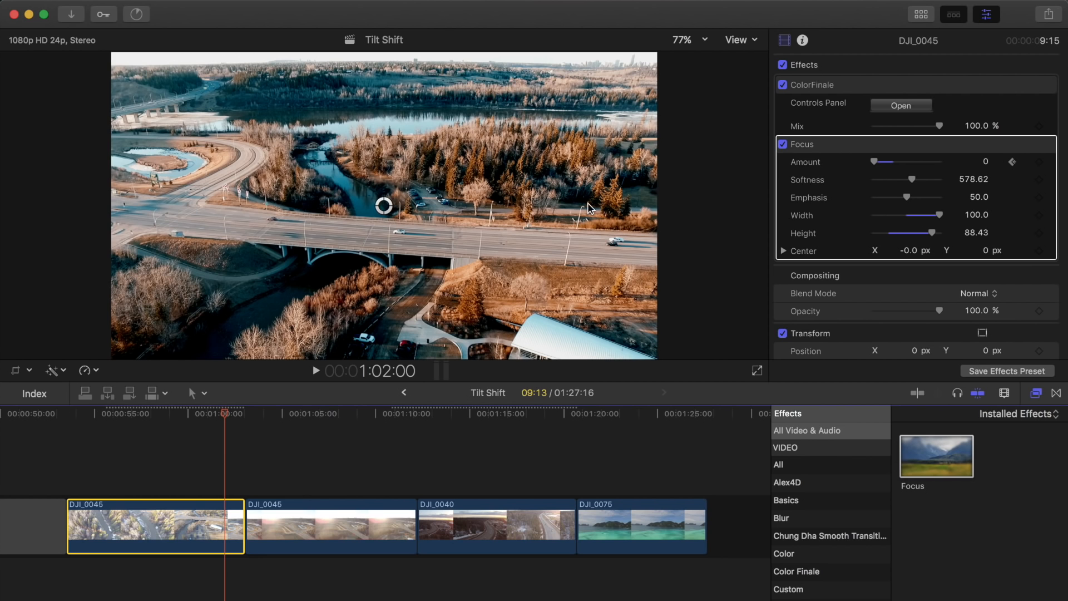
click(1012, 162)
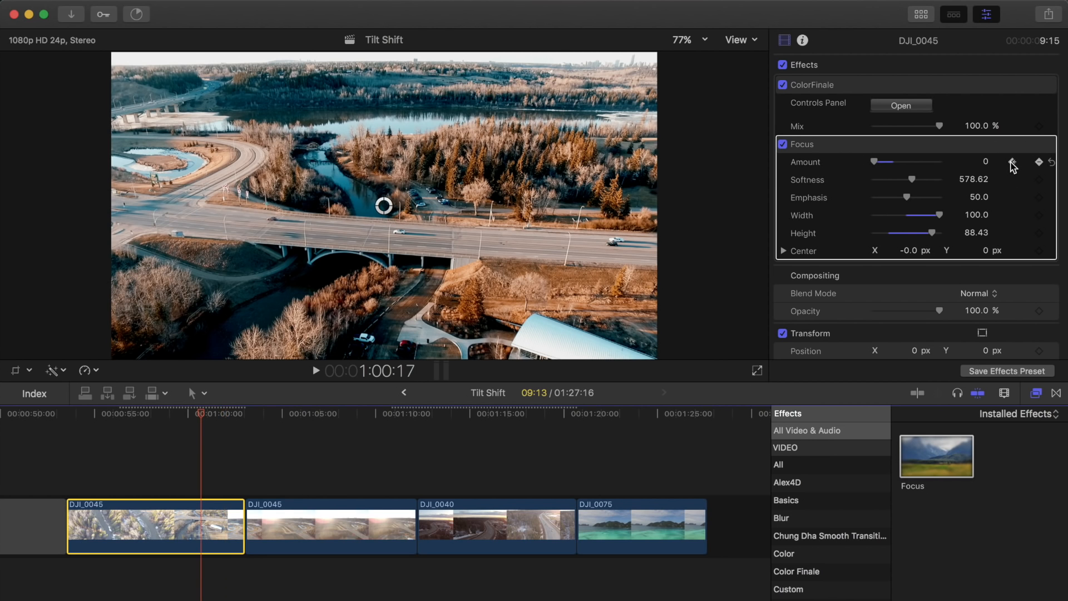
drag(877, 166, 925, 169)
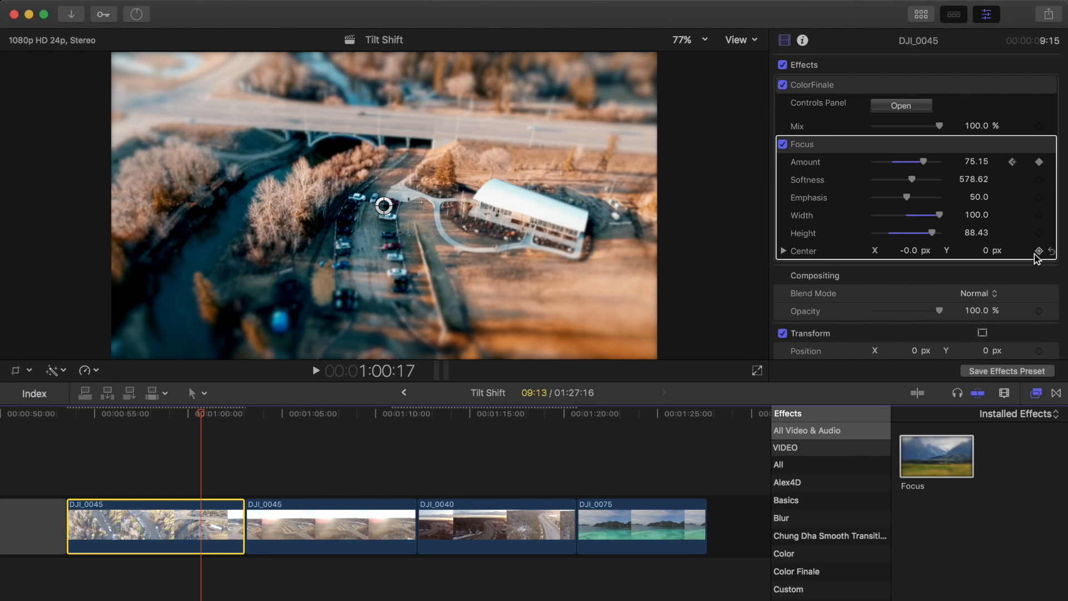
Keyframe the Focus centre at 57:18 and again at 1:00:17, where it is moved up onto the bridge.
click(1012, 162)
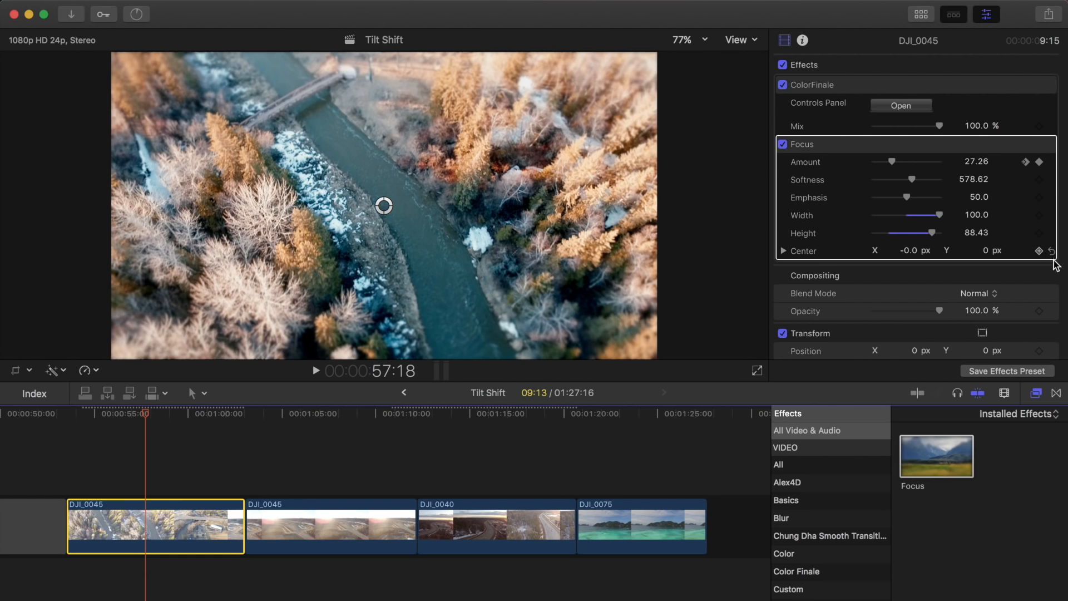
click(1039, 251)
click(1026, 162)
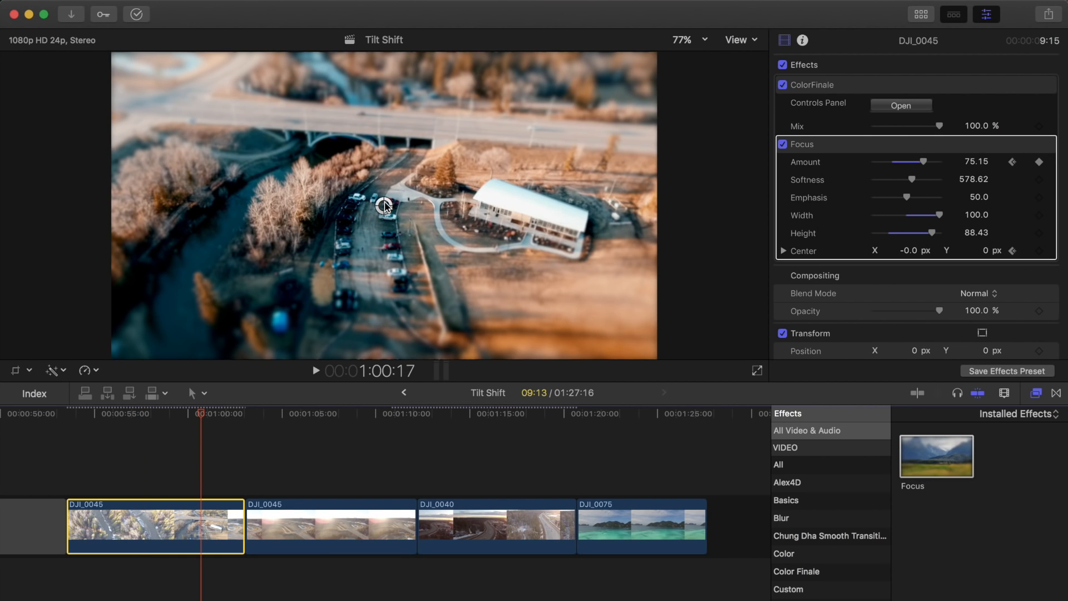
click(385, 207)
click(1039, 251)
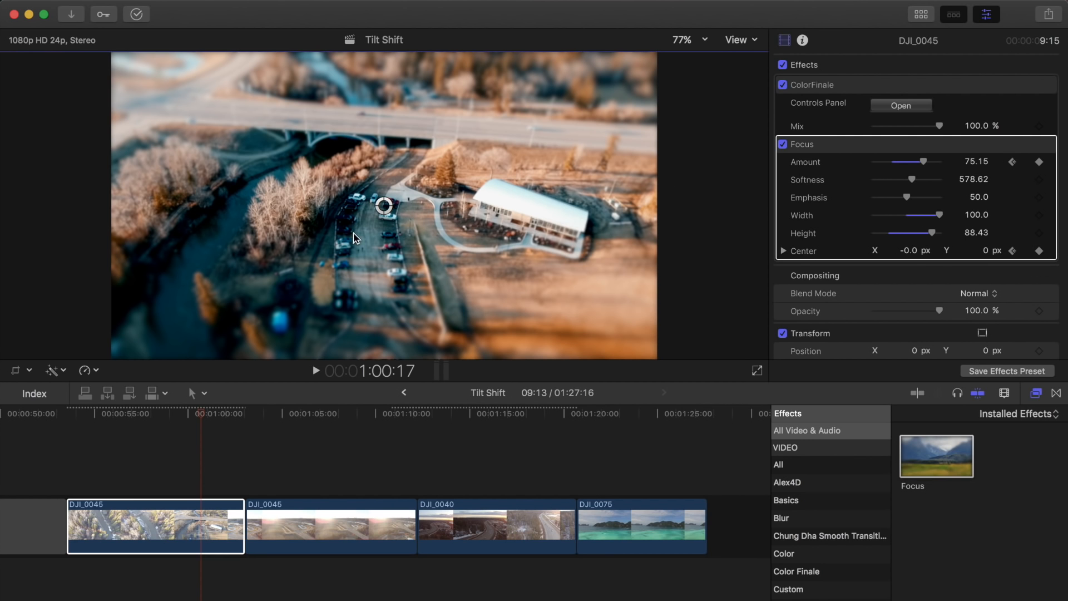
drag(384, 206, 359, 134)
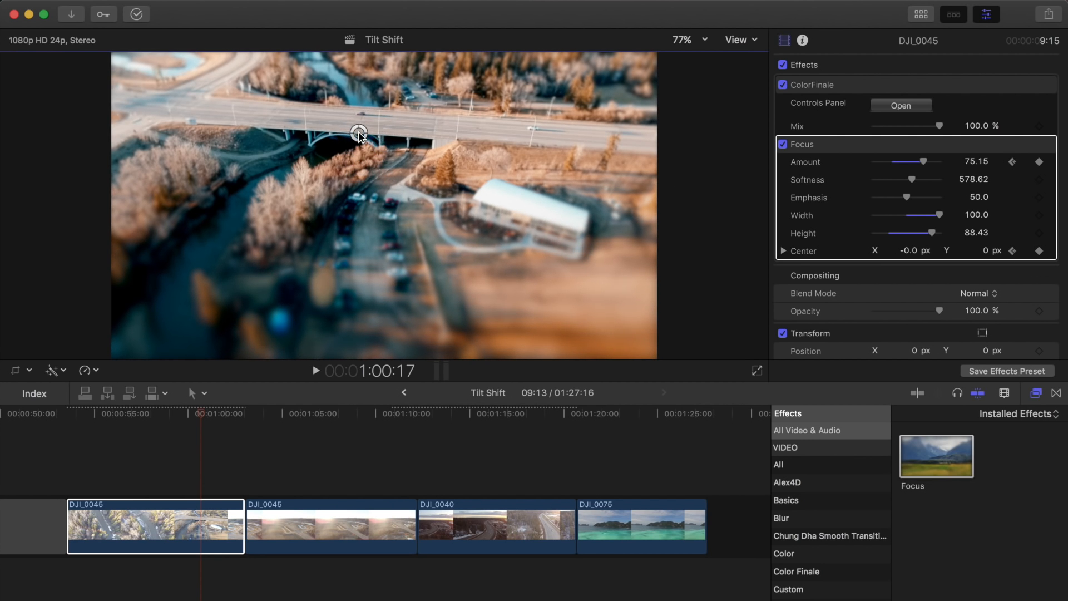
Keyframe the Focus centre at 1:02:05 and move it down onto the bridge.
drag(200, 416, 231, 417)
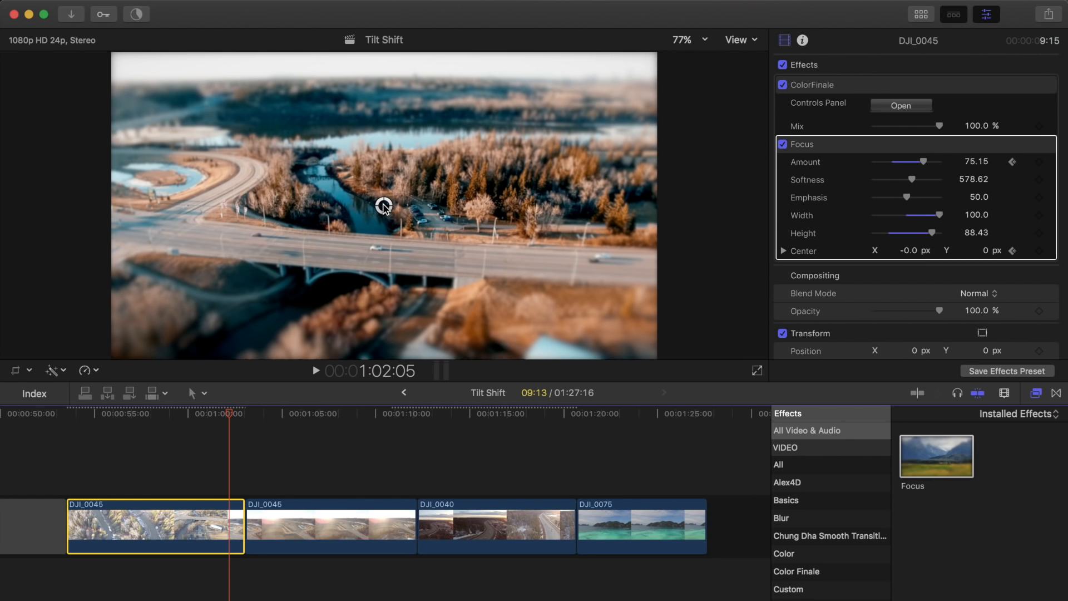
click(1039, 251)
drag(384, 206, 361, 246)
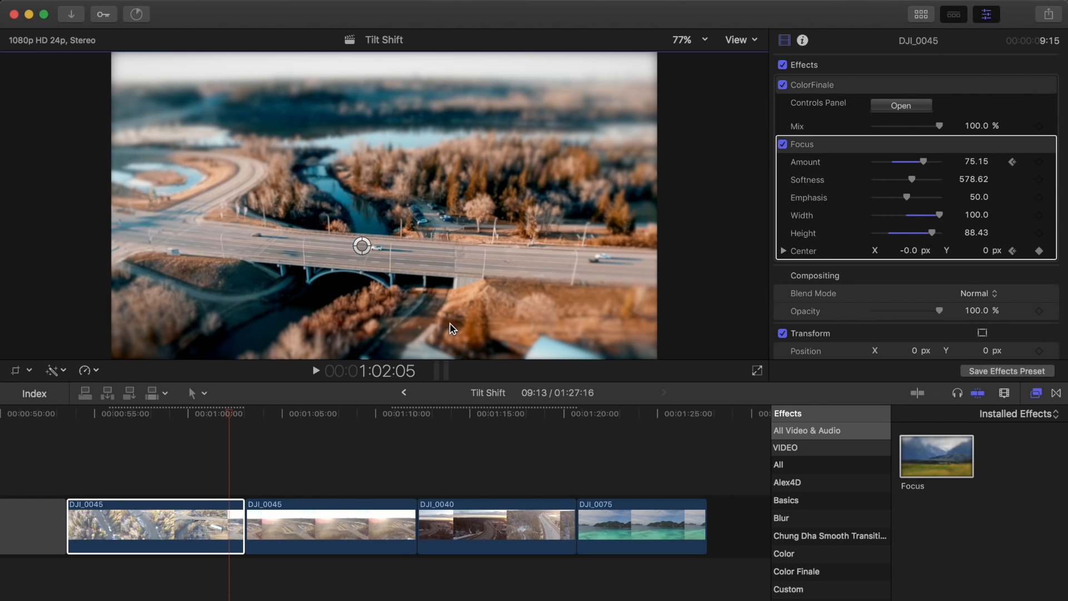
Review the clips from the start of the first DJI_0045 clip, and return the playhead to the road shot at 1:16:03.
click(69, 415)
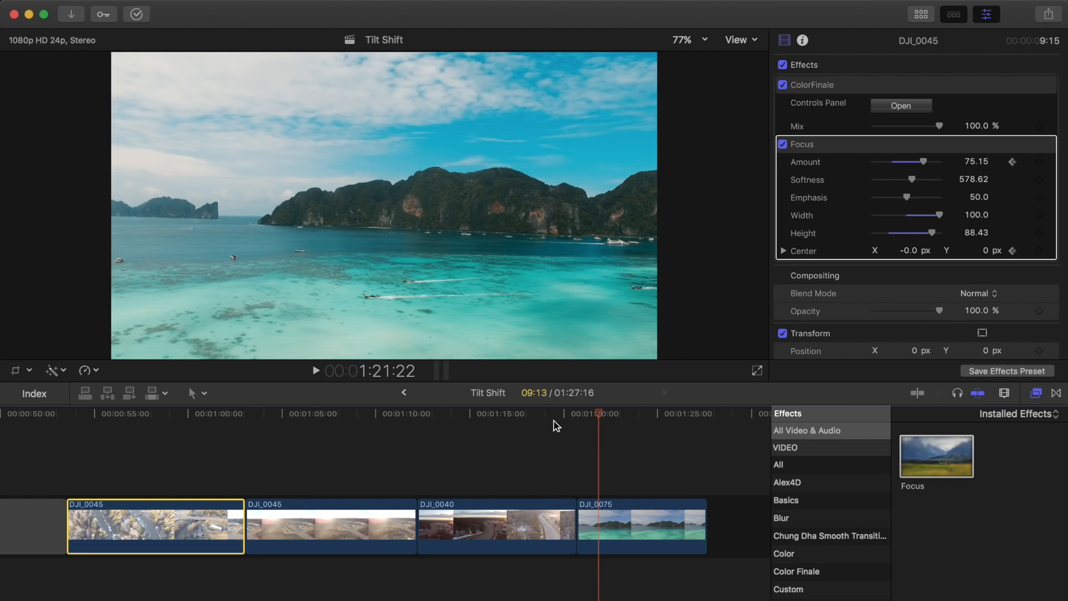
click(598, 414)
drag(598, 415, 490, 427)
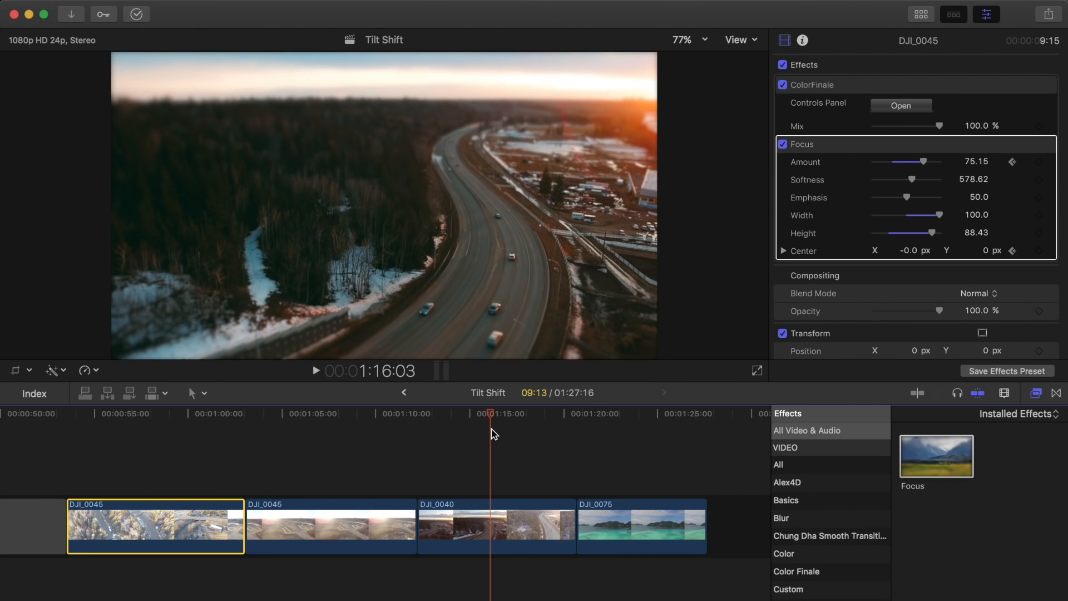